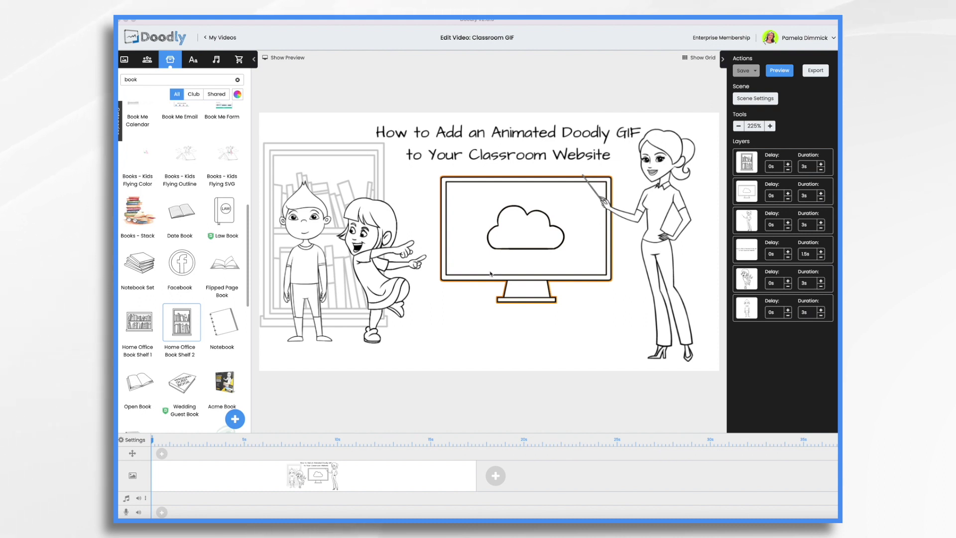
Create a new 720p whiteboard video titled 'How to use a search engine' and open it
{"action": "left_click", "coordinate": [222, 38]}
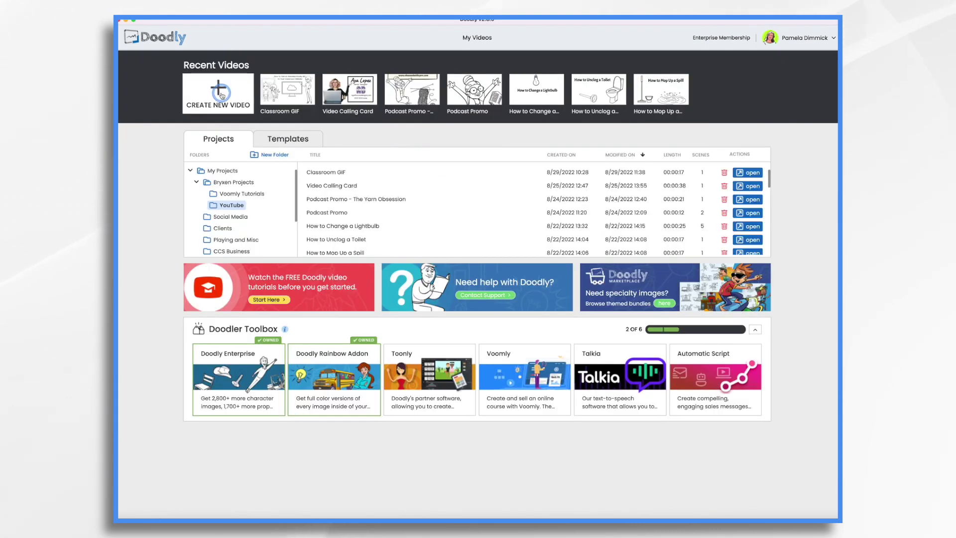
{"action": "left_click", "coordinate": [223, 95]}
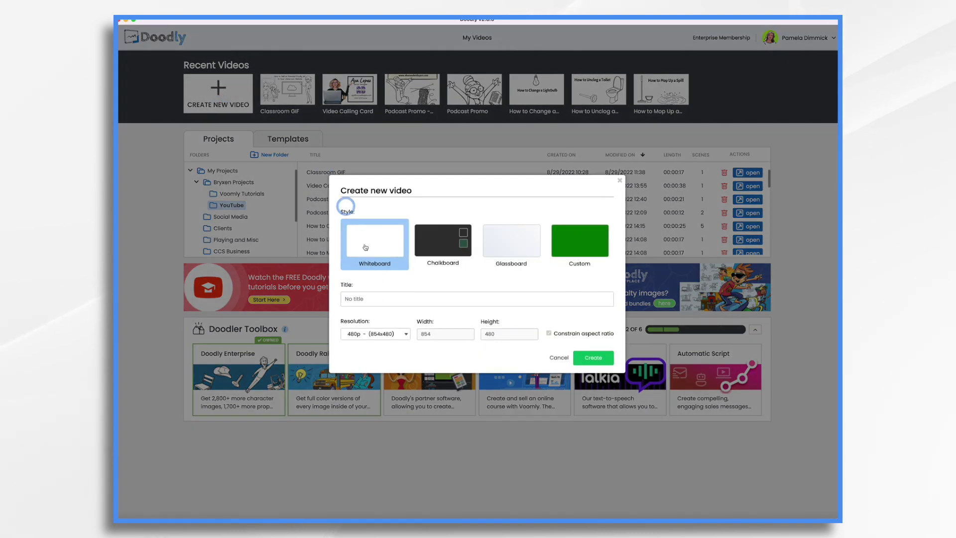
{"action": "left_click", "coordinate": [376, 299]}
{"action": "type", "text": "How to use a search engine"}
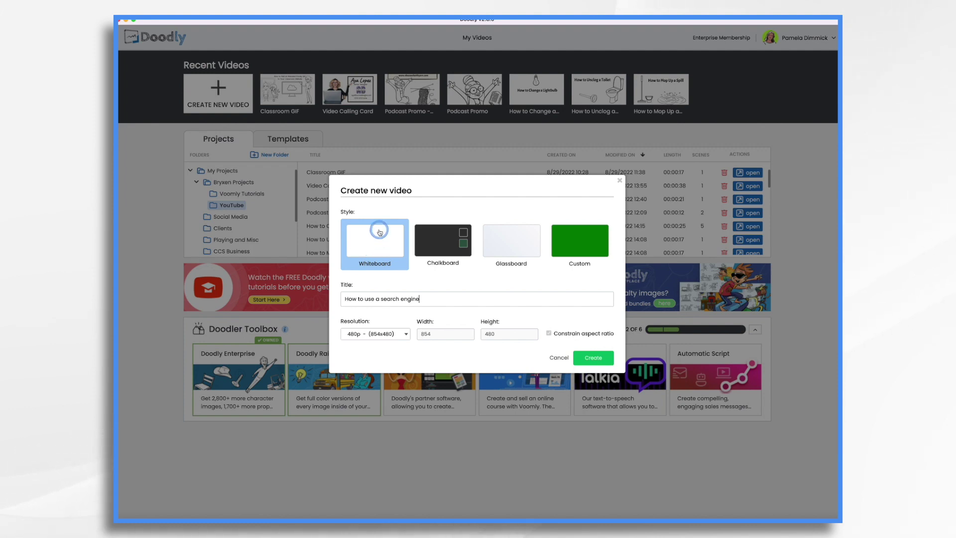
{"action": "left_click", "coordinate": [402, 334]}
{"action": "left_click", "coordinate": [402, 334]}
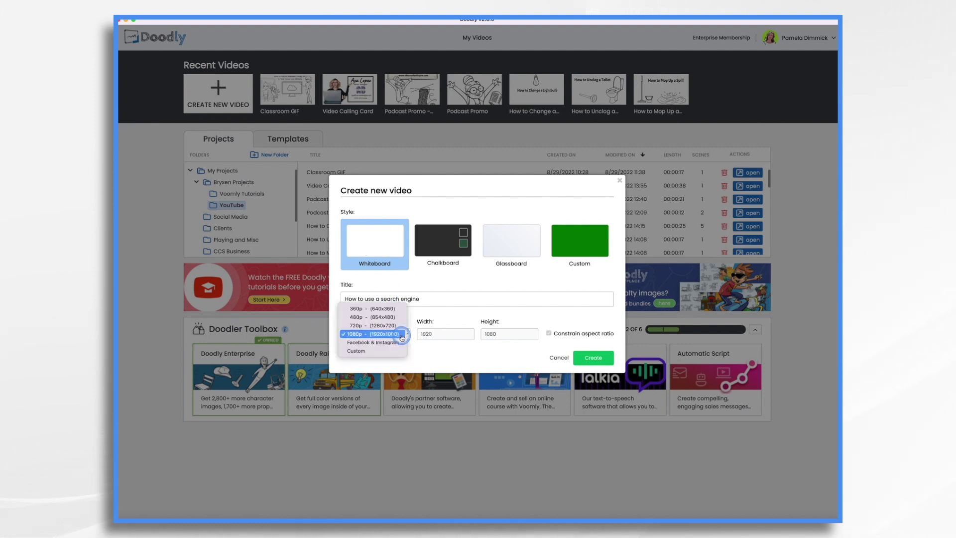
{"action": "left_click", "coordinate": [357, 327]}
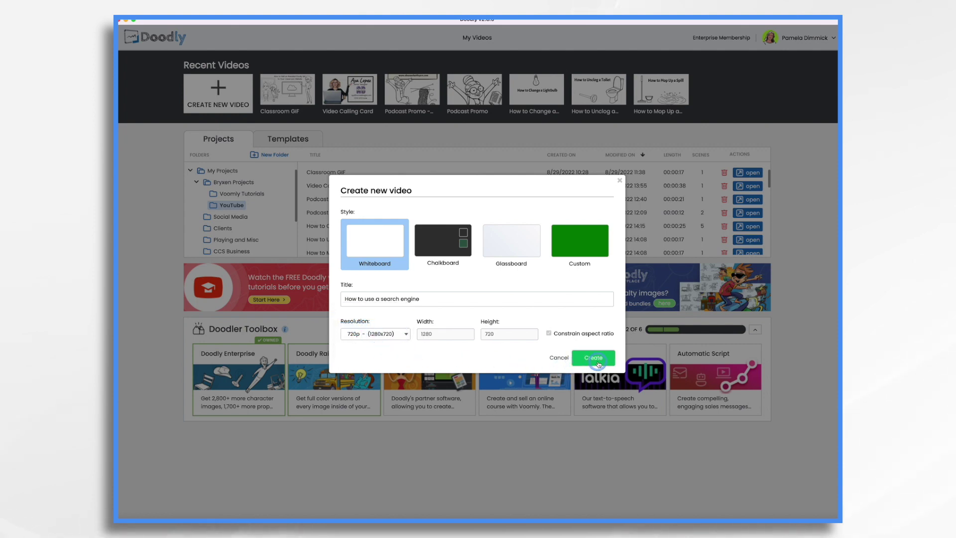
{"action": "left_click", "coordinate": [598, 363]}
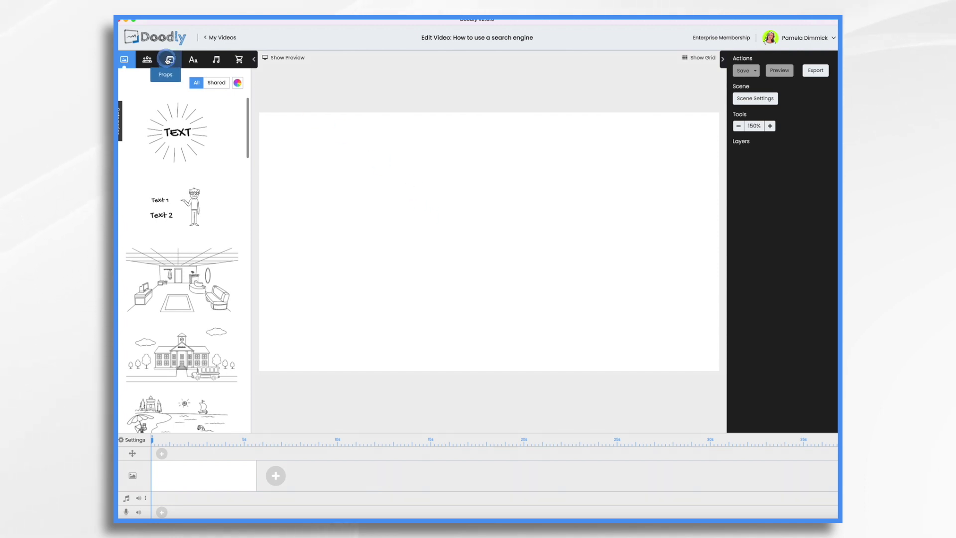
Search the props for 'ma' and place the Magnifying Glass on the canvas's right side
{"action": "left_click", "coordinate": [171, 60]}
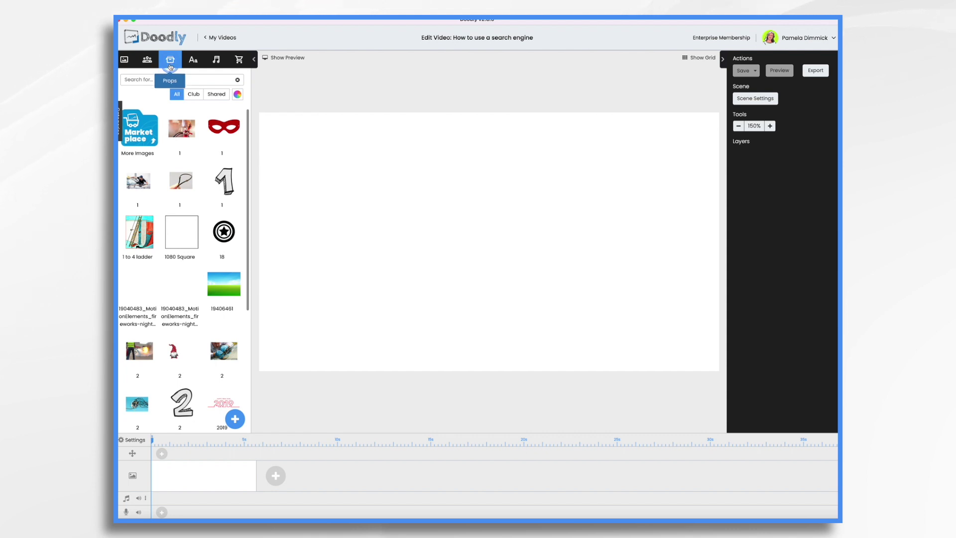
{"action": "left_click", "coordinate": [159, 79]}
{"action": "type", "text": "mag"}
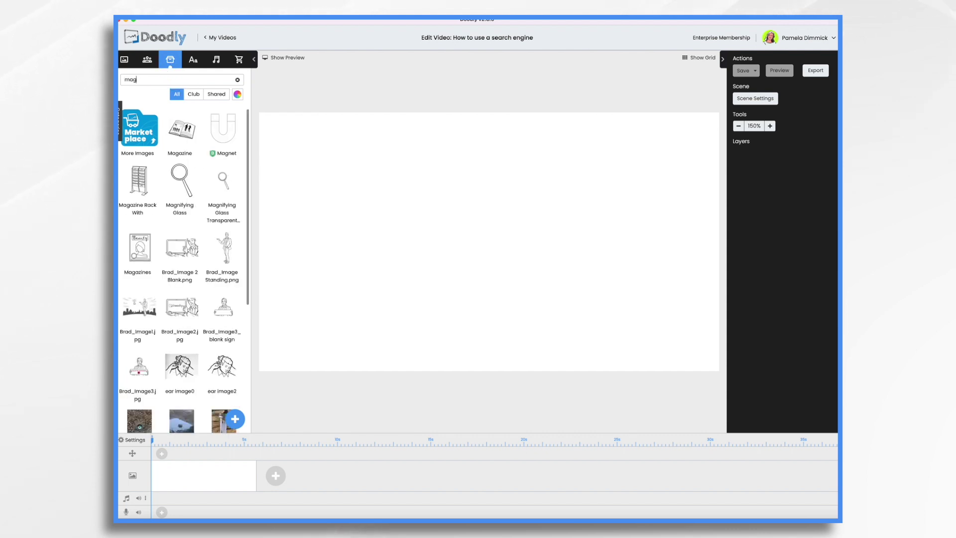
{"action": "left_click", "coordinate": [184, 194]}
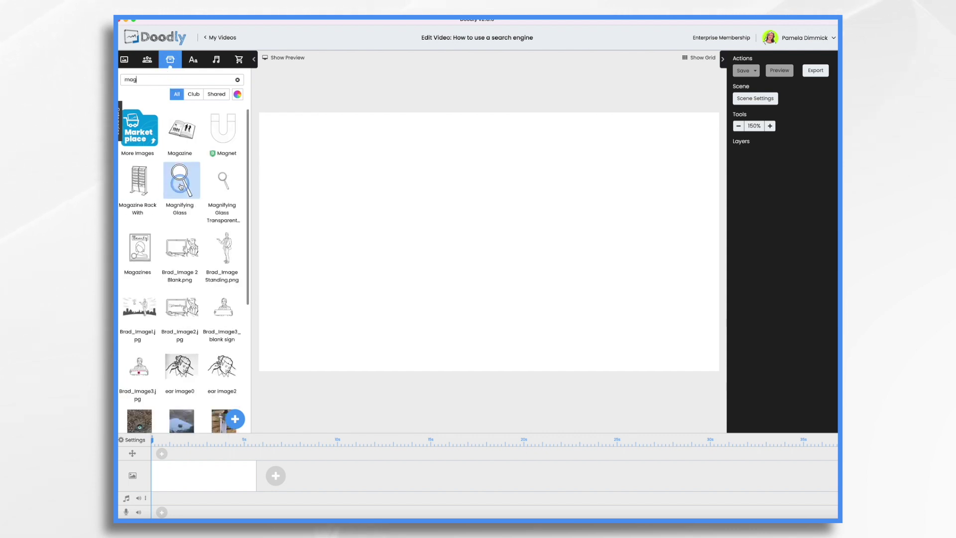
{"action": "left_click_drag", "start_coordinate": [180, 187], "coordinate": [344, 205]}
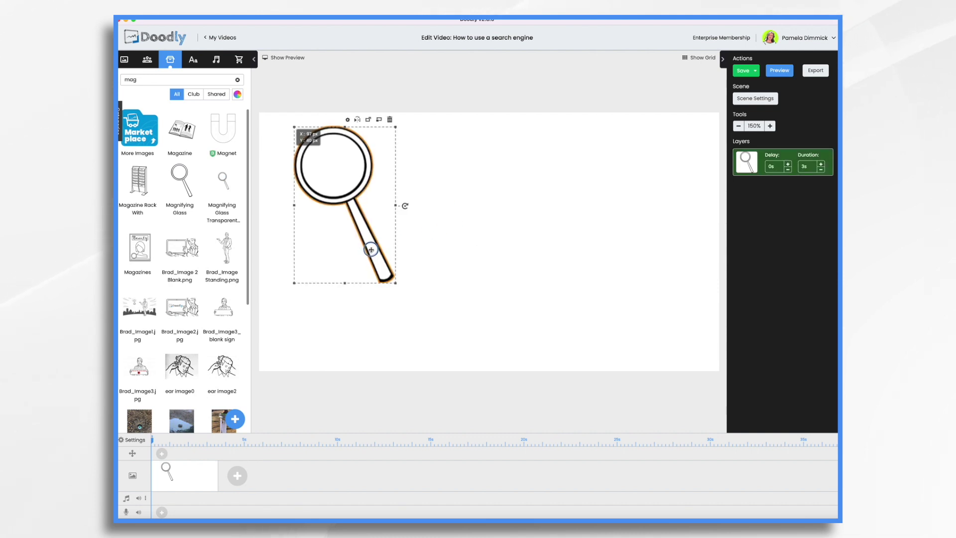
{"action": "left_click_drag", "start_coordinate": [371, 250], "coordinate": [532, 273]}
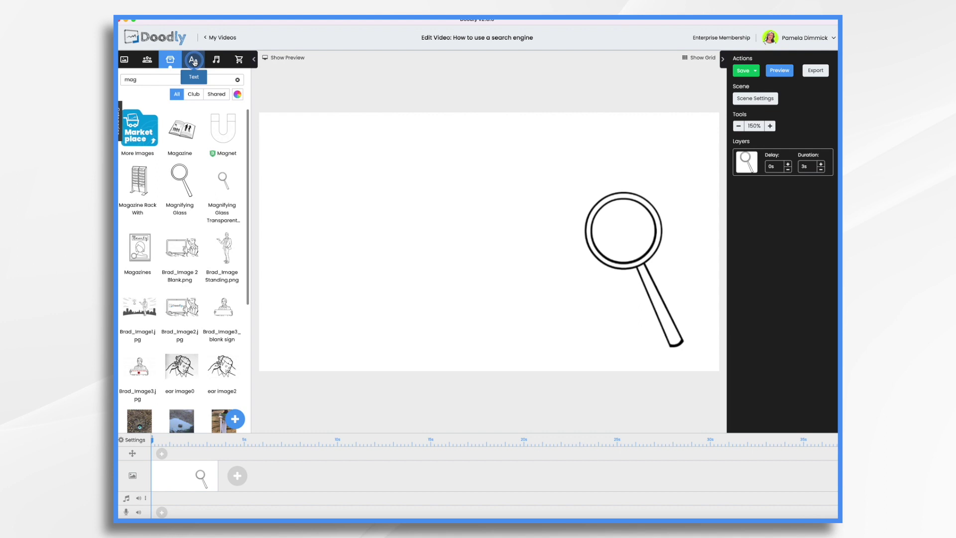
Add an Acme-Regular text box reading 'How to Use a Search Engine' with Word Wrap on
{"action": "left_click", "coordinate": [194, 60]}
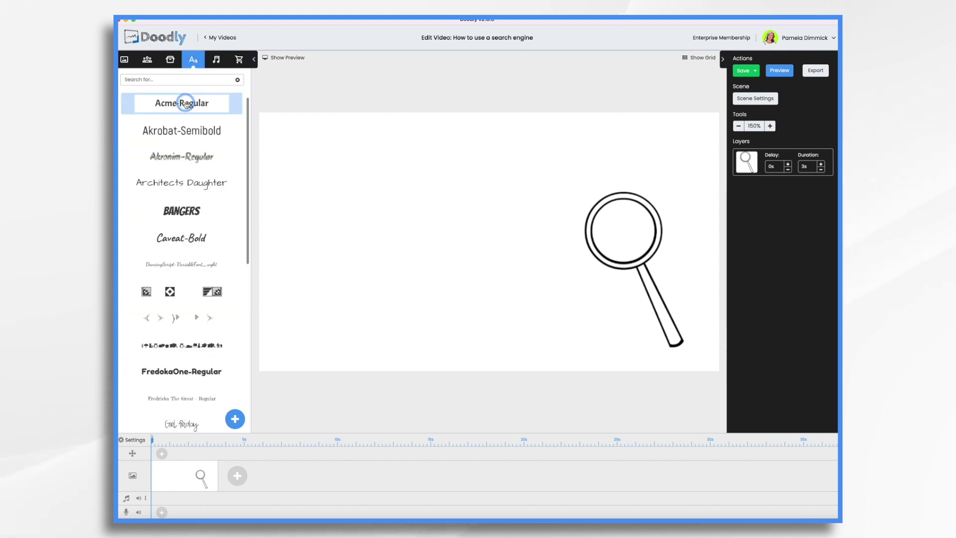
{"action": "left_click_drag", "start_coordinate": [185, 105], "coordinate": [446, 225]}
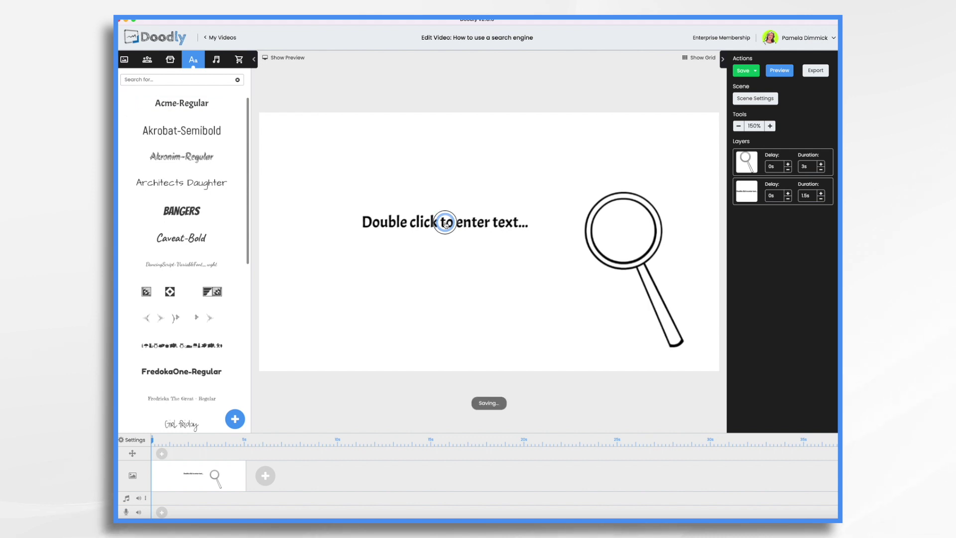
{"action": "double_click", "coordinate": [447, 225]}
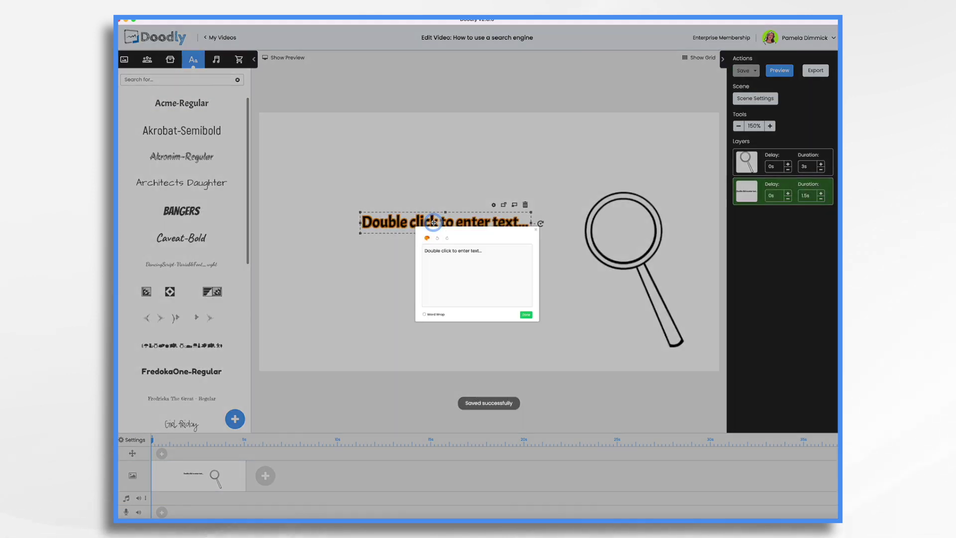
{"action": "key", "text": "ctrl+a"}
{"action": "type", "text": "How"}
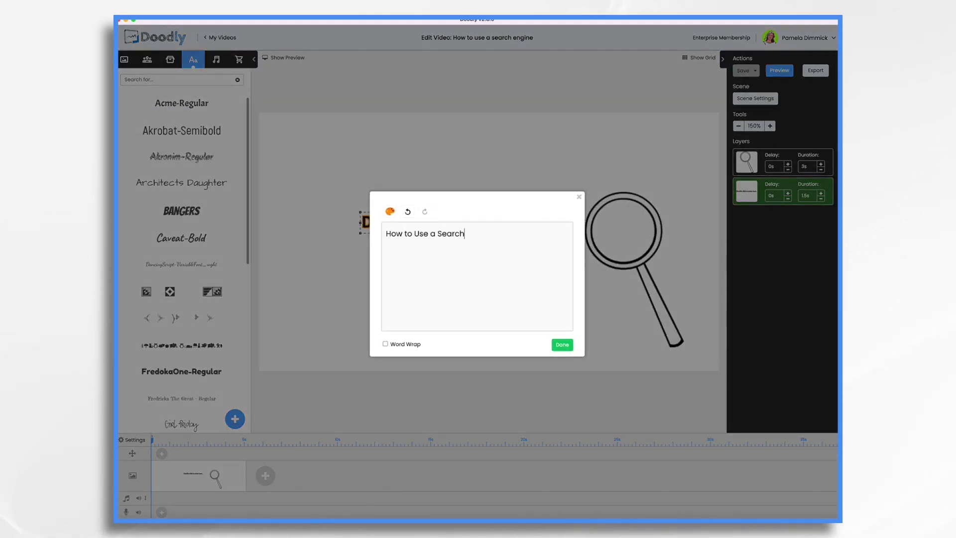
{"action": "left_click", "coordinate": [385, 345]}
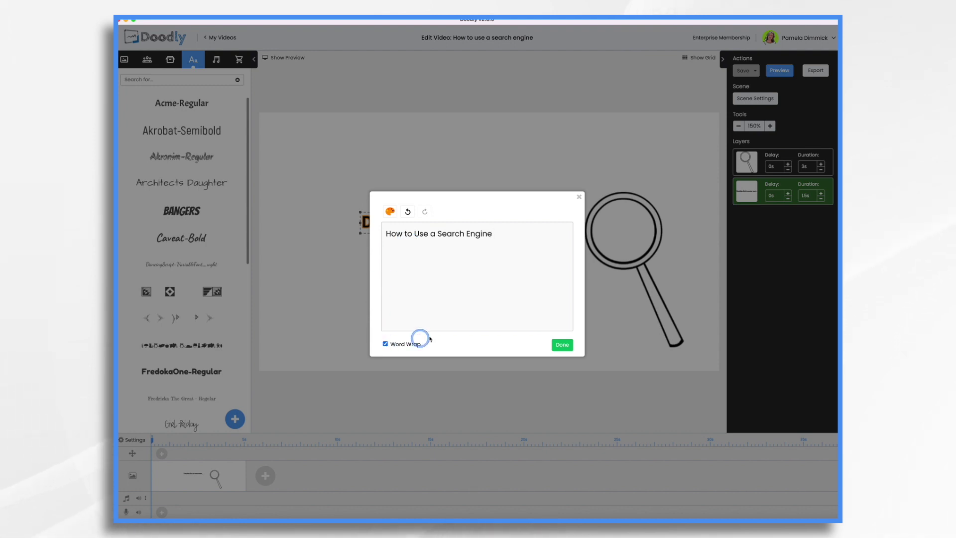
{"action": "left_click", "coordinate": [563, 345]}
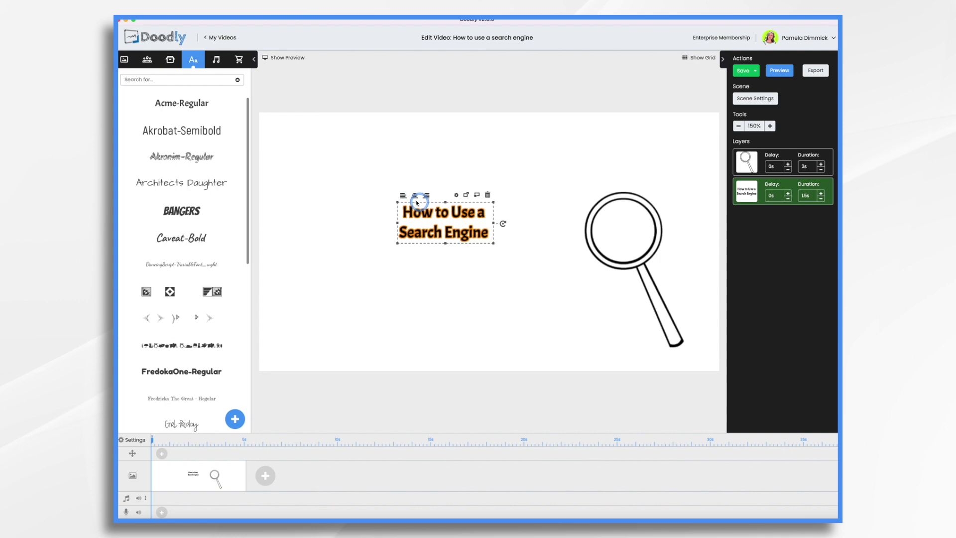
Enlarge the title text and move it up and left beside the magnifying glass
{"action": "left_click_drag", "start_coordinate": [493, 244], "coordinate": [647, 306]}
{"action": "left_click_drag", "start_coordinate": [494, 261], "coordinate": [418, 207]}
{"action": "left_click", "coordinate": [331, 310]}
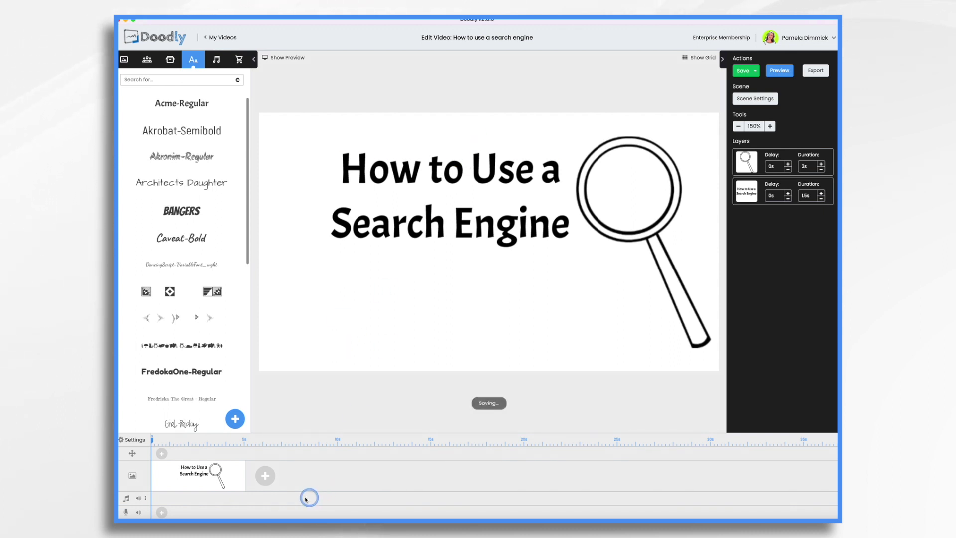
Add a second scene and search the props library for 'comput'
{"action": "left_click", "coordinate": [270, 477]}
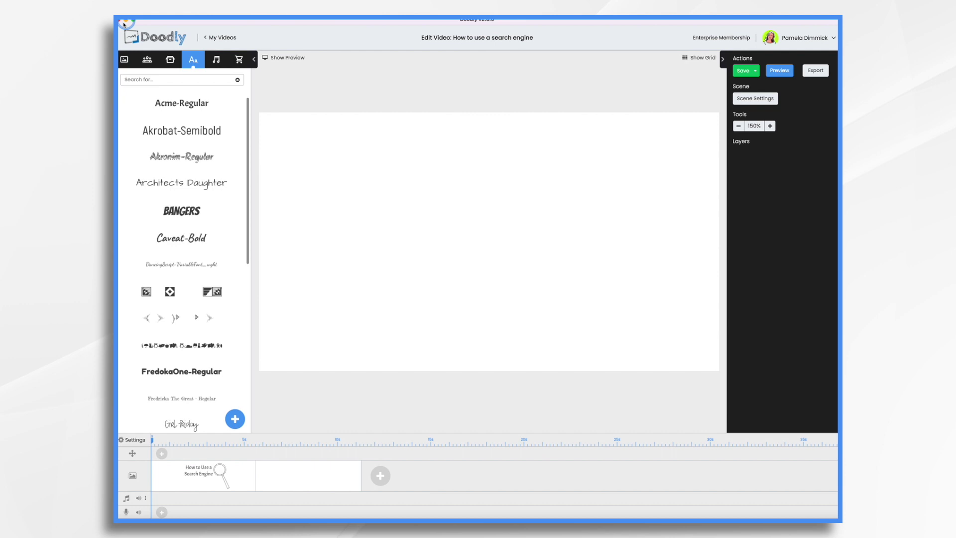
{"action": "left_click", "coordinate": [170, 60]}
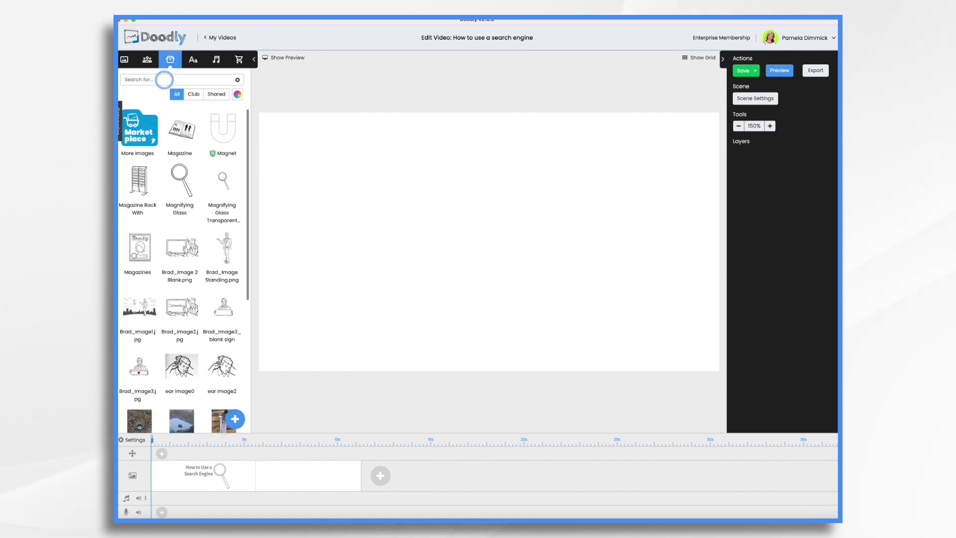
{"action": "left_click", "coordinate": [165, 80]}
{"action": "type", "text": "comput"}
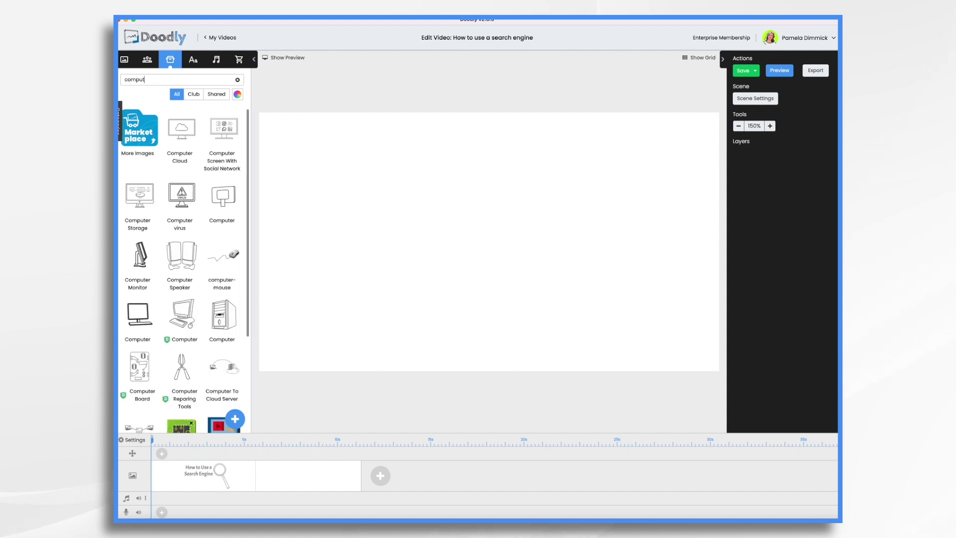
{"action": "scroll", "coordinate": [196, 330], "scroll_direction": "down", "scroll_amount": 10}
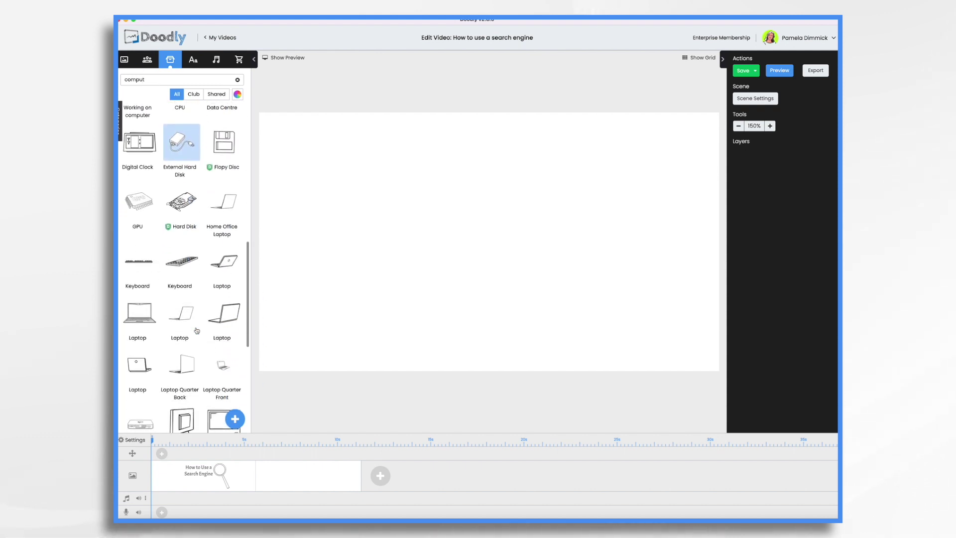
{"action": "scroll", "coordinate": [196, 331], "scroll_direction": "down", "scroll_amount": 3}
Place the Monitor prop on the canvas and resize it to fill most of the canvas
{"action": "left_click_drag", "start_coordinate": [223, 287], "coordinate": [513, 236]}
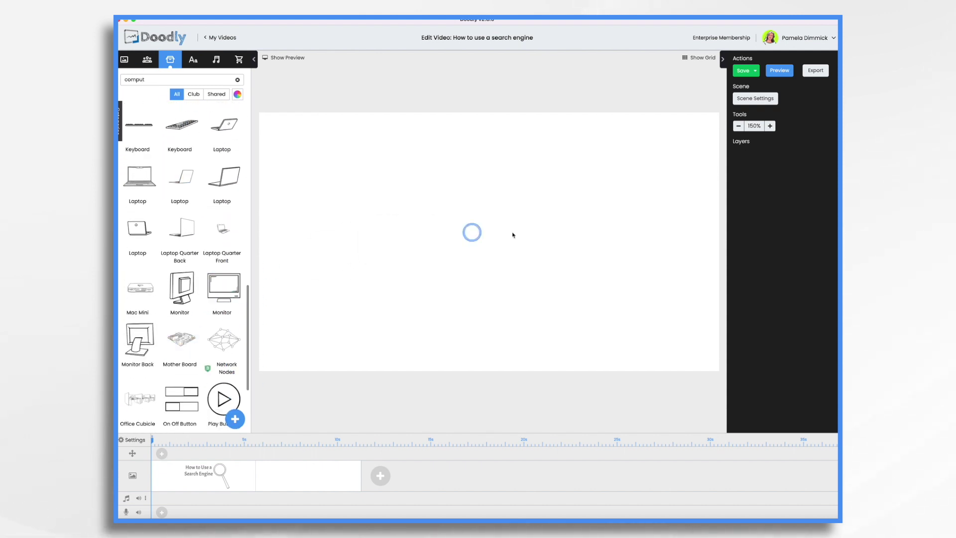
{"action": "left_click", "coordinate": [507, 311]}
{"action": "left_click_drag", "start_coordinate": [507, 314], "coordinate": [628, 358]}
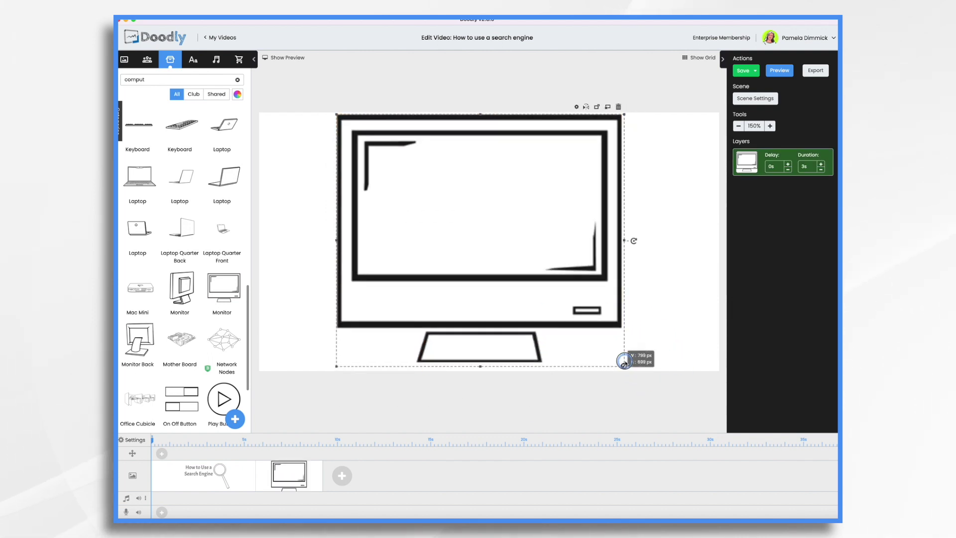
{"action": "left_click_drag", "start_coordinate": [553, 303], "coordinate": [561, 306]}
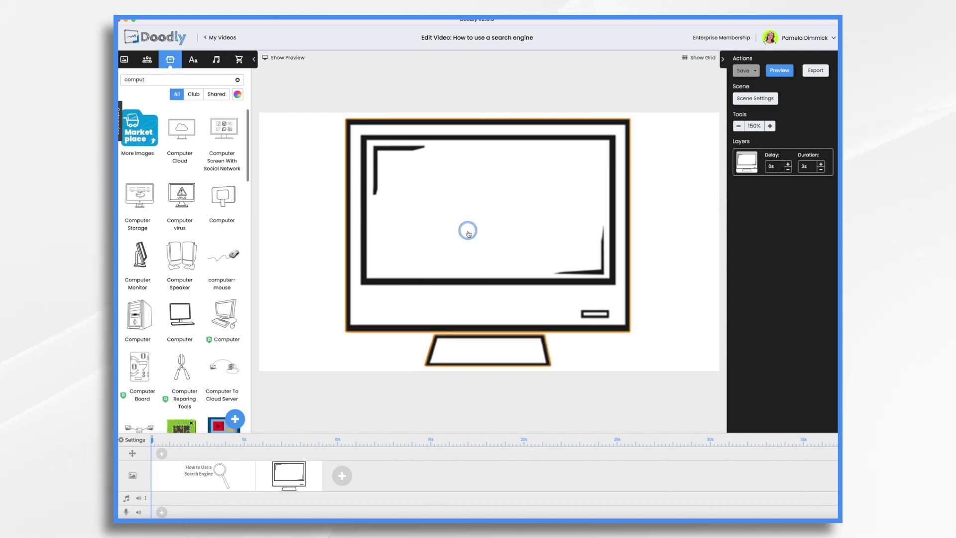
Upload Search engine.png as a new custom prop
{"action": "left_click", "coordinate": [235, 420]}
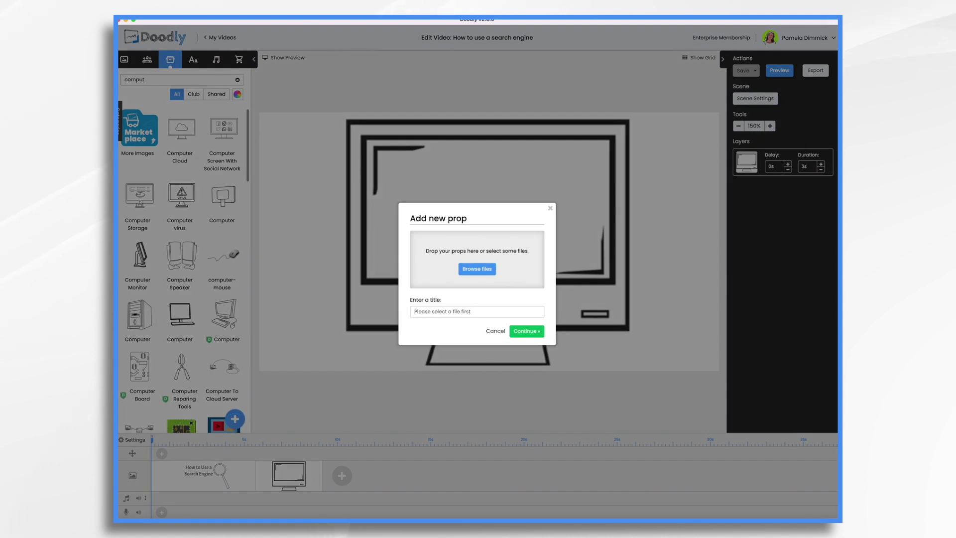
{"action": "left_click", "coordinate": [477, 269]}
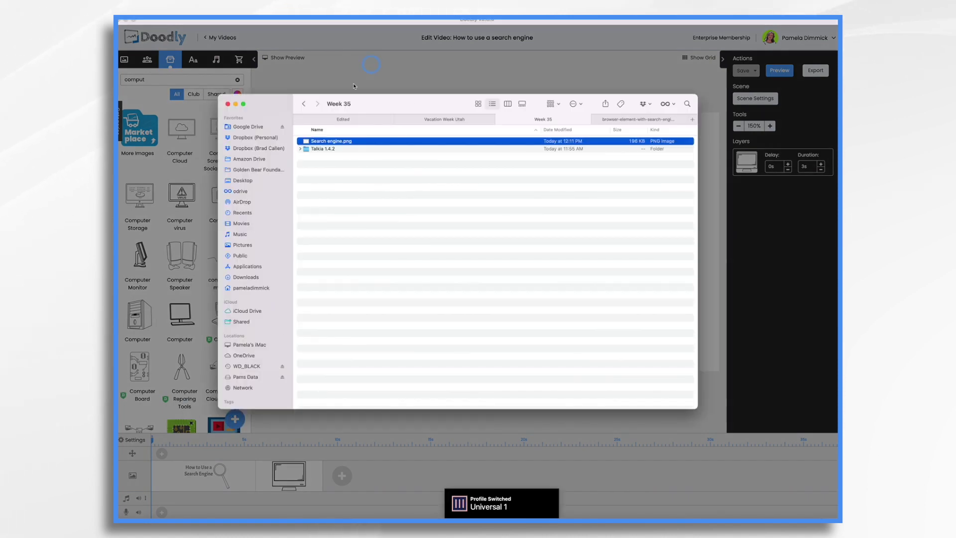
{"action": "left_click_drag", "start_coordinate": [346, 141], "coordinate": [518, 273]}
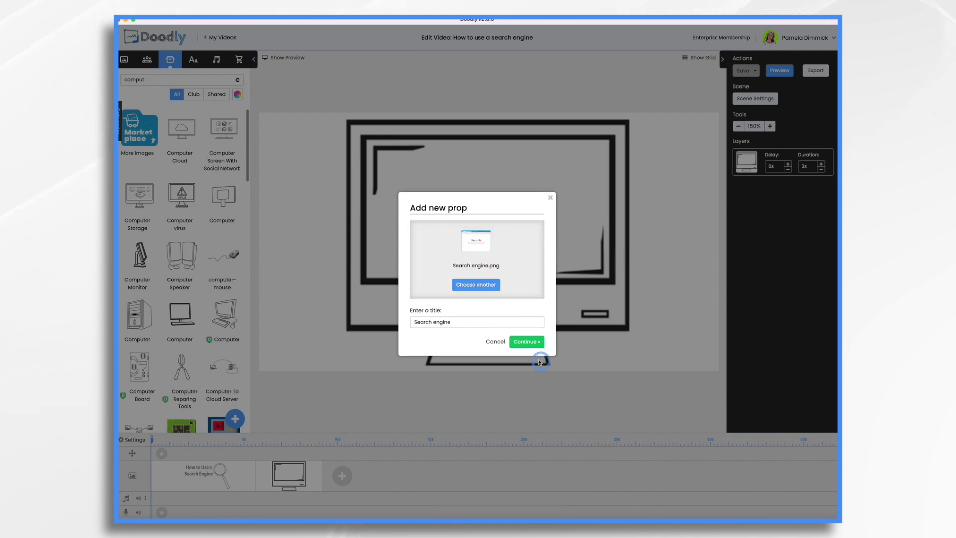
{"action": "left_click", "coordinate": [526, 342]}
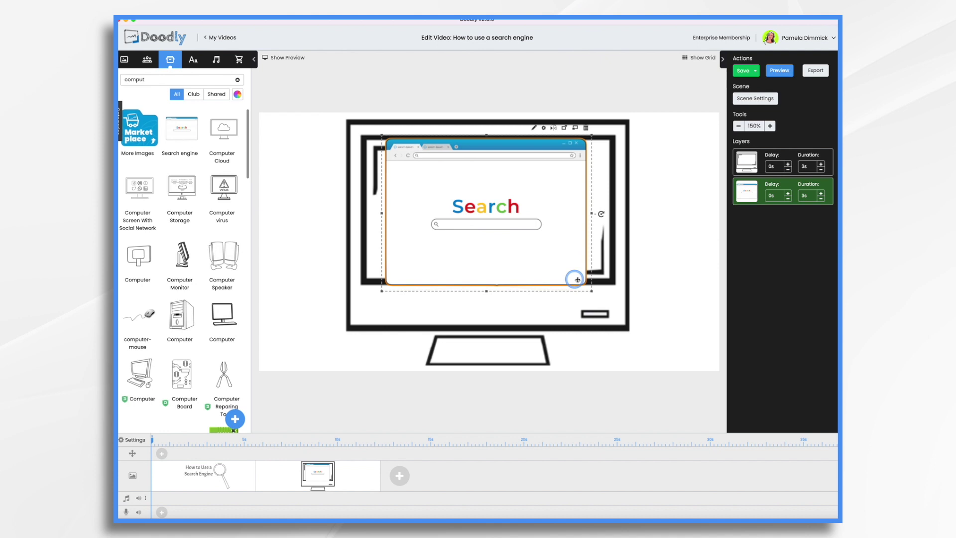
Shrink the browser image and position it inside the monitor's screen
{"action": "left_click_drag", "start_coordinate": [576, 280], "coordinate": [565, 267]}
{"action": "left_click_drag", "start_coordinate": [496, 216], "coordinate": [512, 230]}
{"action": "left_click", "coordinate": [353, 38]}
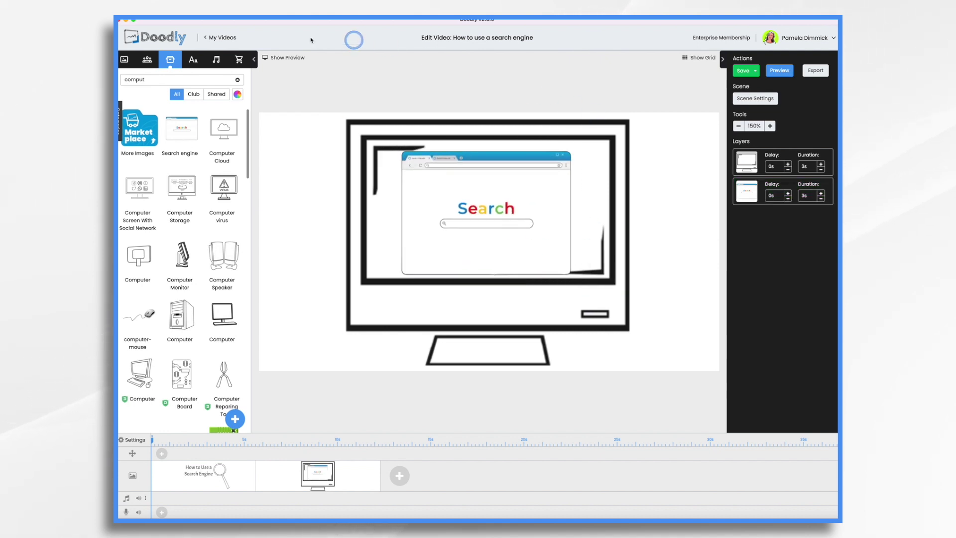
{"action": "left_click", "coordinate": [194, 61]}
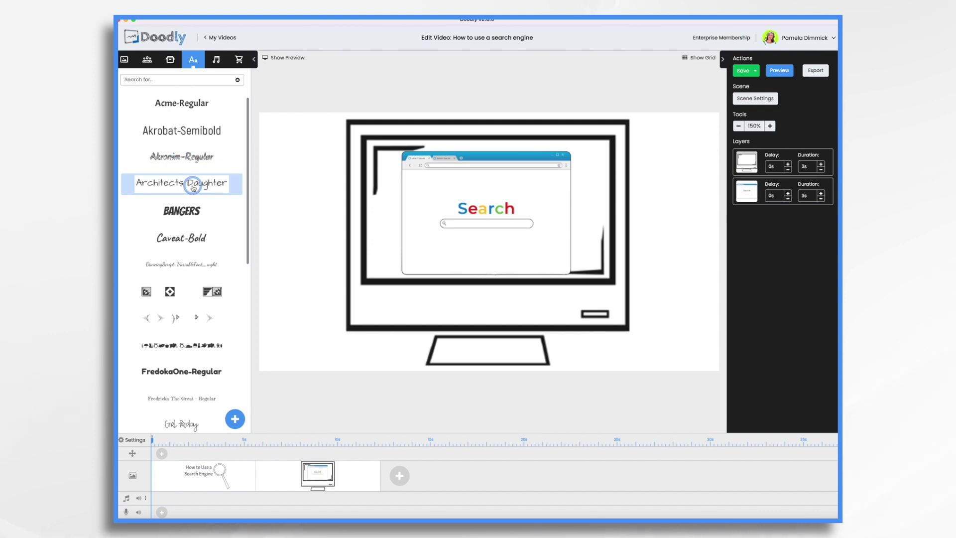
{"action": "left_click_drag", "start_coordinate": [194, 188], "coordinate": [531, 197]}
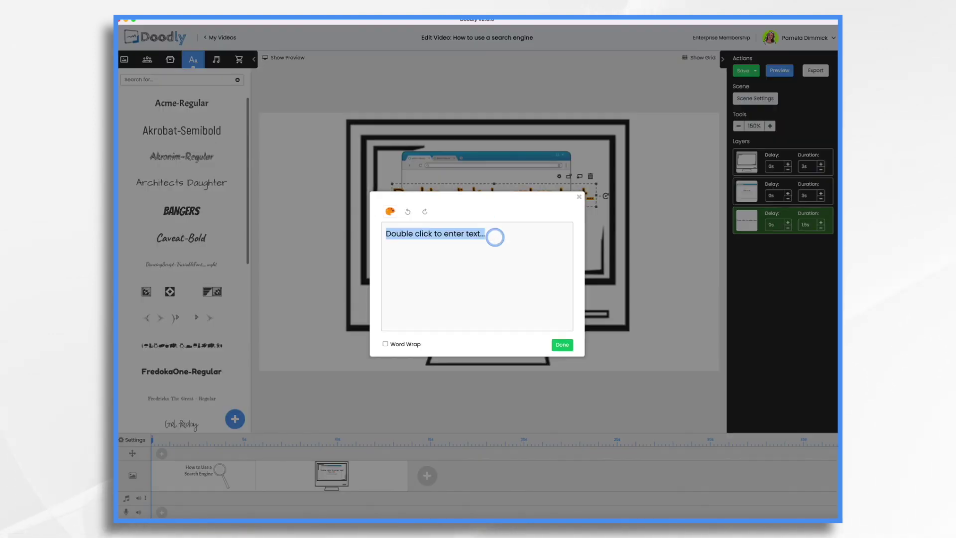
{"action": "type", "text": "www.Google.com"}
{"action": "left_click", "coordinate": [562, 345]}
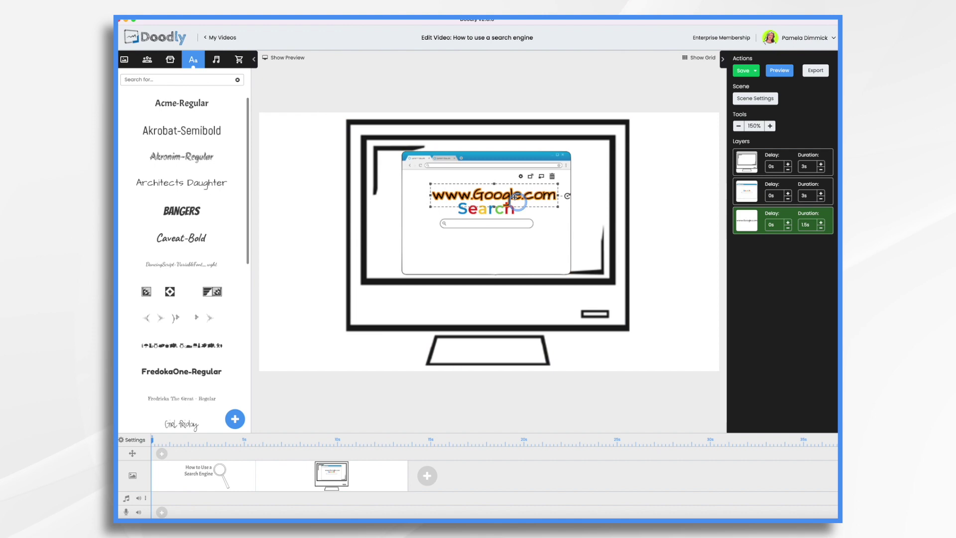
{"action": "left_click_drag", "start_coordinate": [515, 196], "coordinate": [490, 165]}
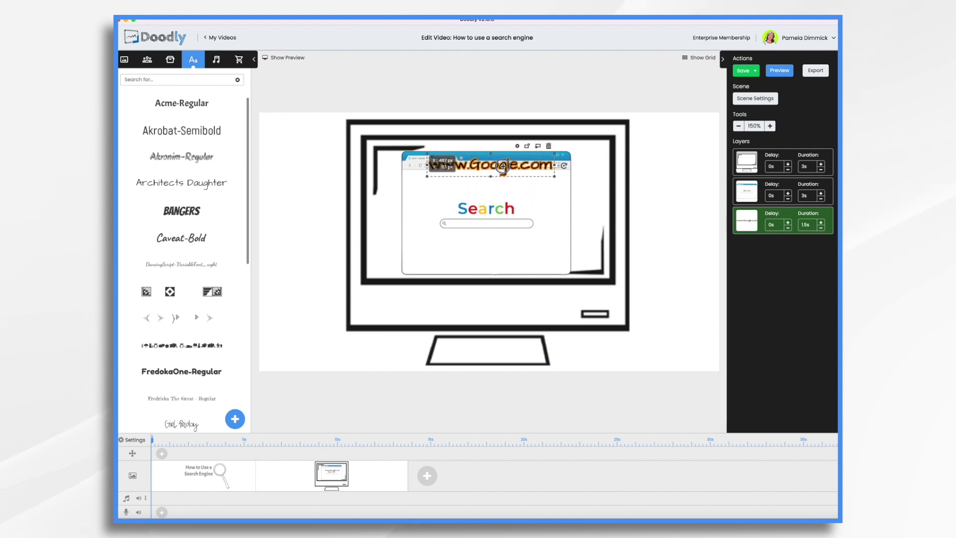
Add a second Architects Daughter text 'Enter your search phrase here.' for the search box
{"action": "left_click", "coordinate": [564, 195]}
{"action": "left_click_drag", "start_coordinate": [182, 184], "coordinate": [518, 213]}
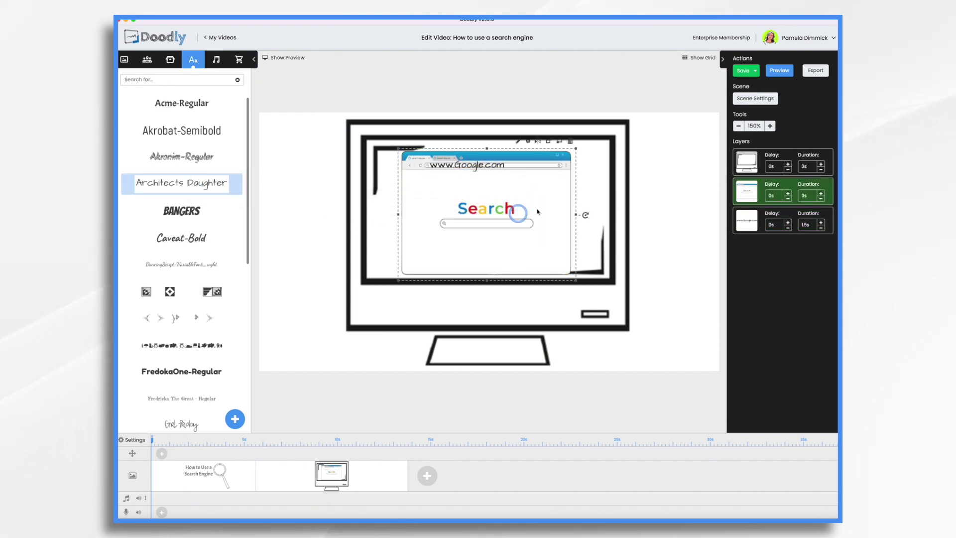
{"action": "double_click", "coordinate": [491, 219]}
{"action": "type", "text": "Enter your"}
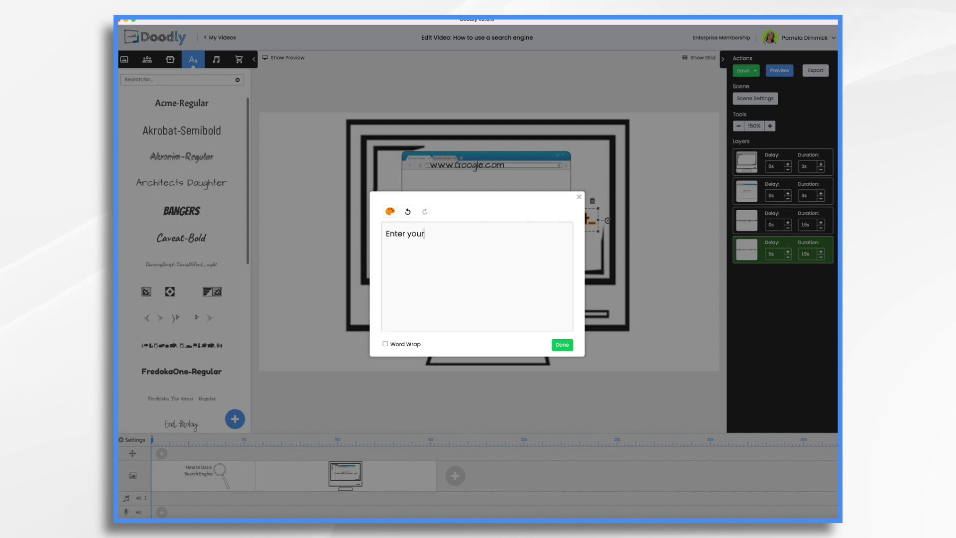
{"action": "type", "text": " search phrase here."}
{"action": "left_click", "coordinate": [563, 344]}
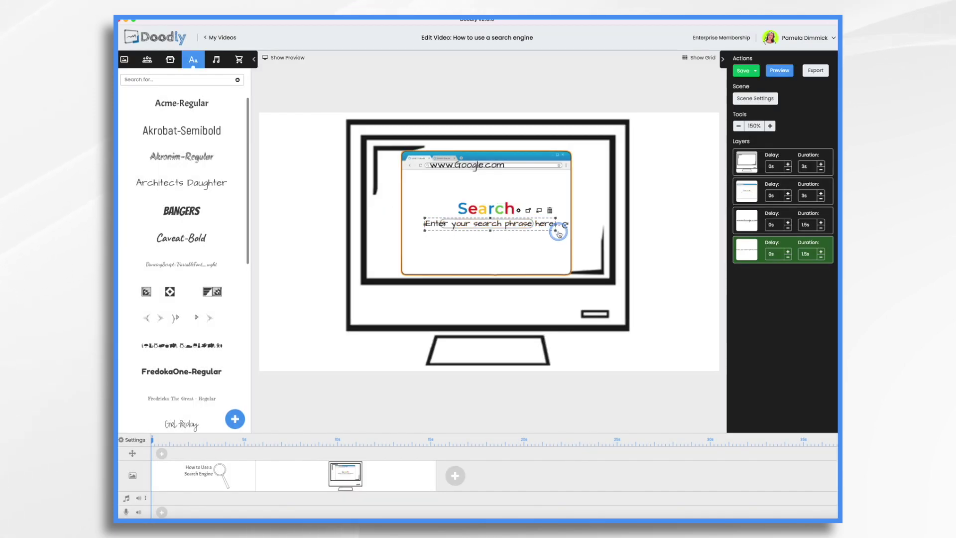
Change the browser image's Reveal Mode from Draw to Fade and save
{"action": "left_click", "coordinate": [520, 151]}
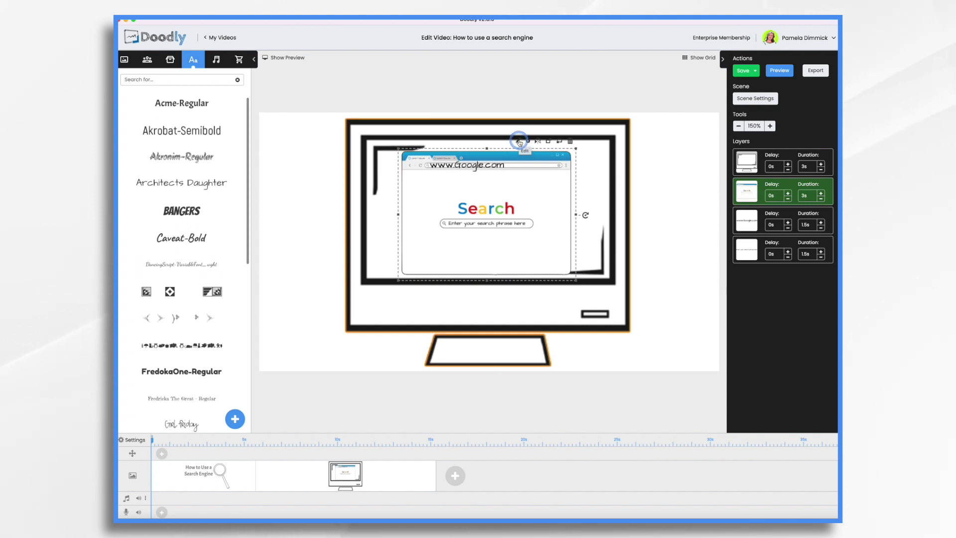
{"action": "left_click", "coordinate": [519, 142]}
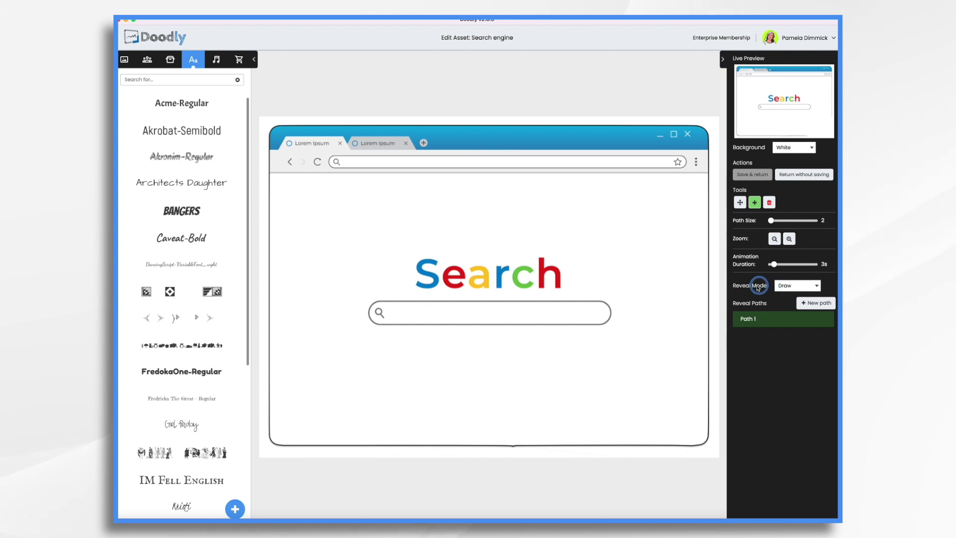
{"action": "left_click", "coordinate": [790, 286]}
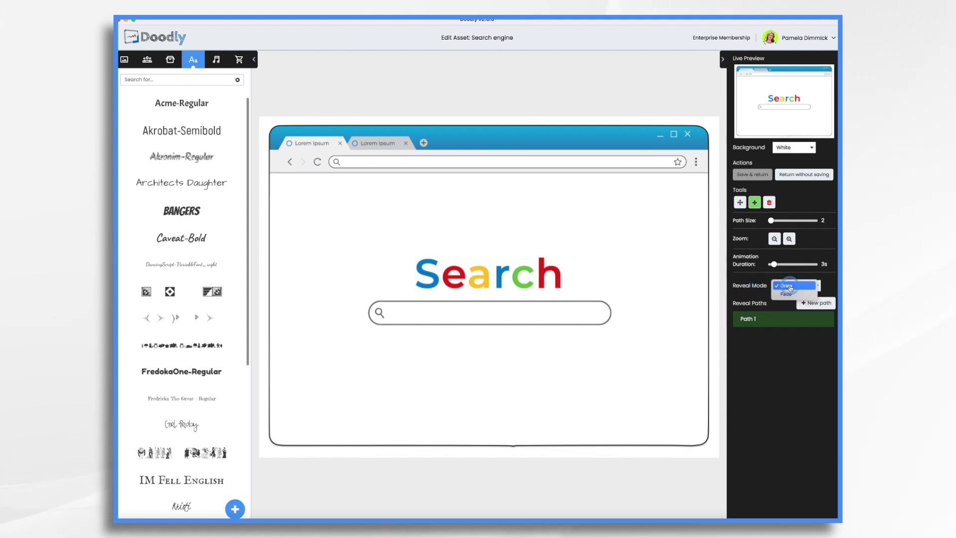
{"action": "left_click", "coordinate": [789, 295]}
{"action": "left_click", "coordinate": [757, 175]}
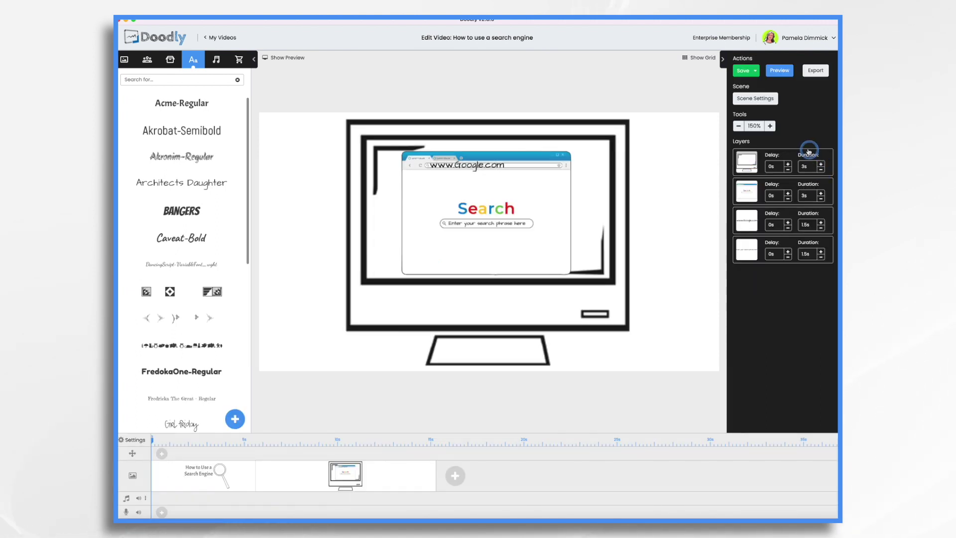
{"action": "left_click", "coordinate": [781, 71]}
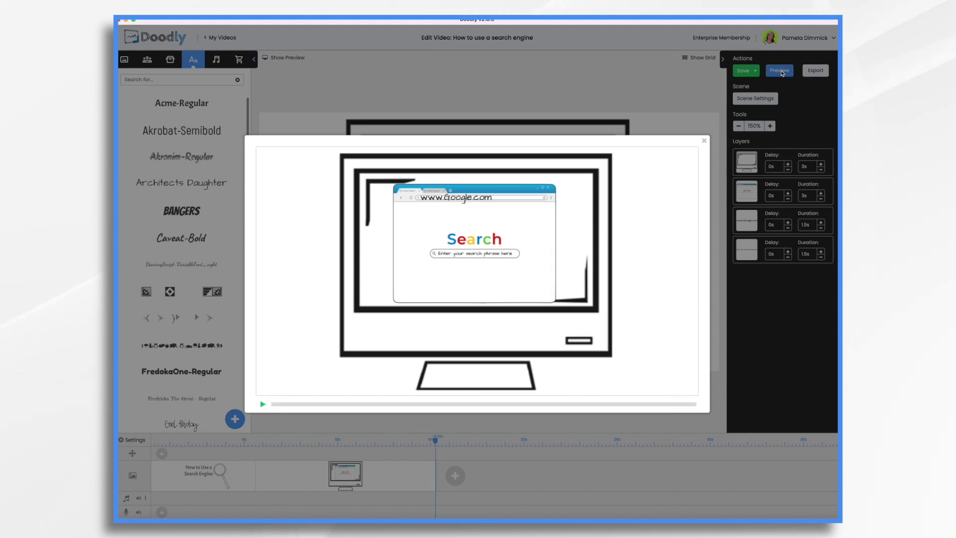
{"action": "left_click", "coordinate": [705, 142]}
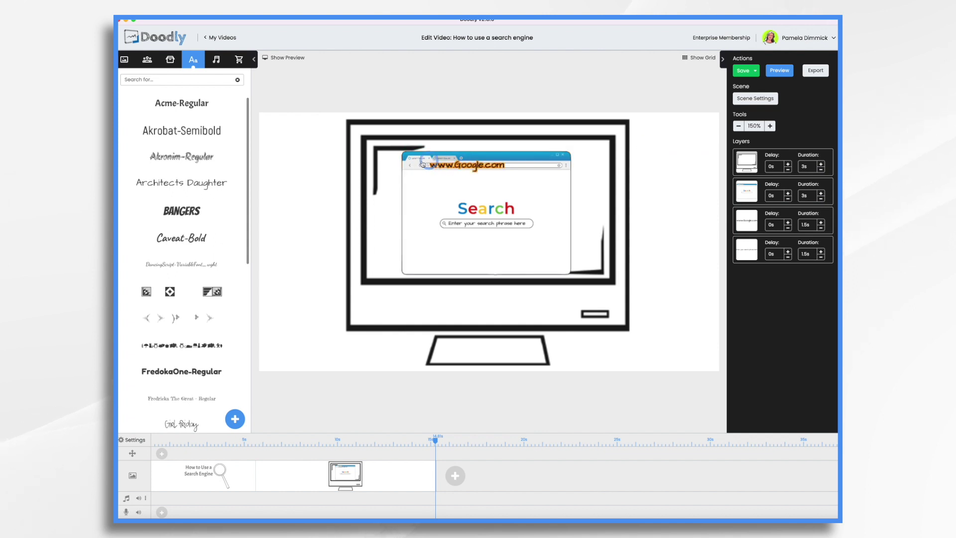
In the title scene, cut the magnifying glass layer's duration to 0s
{"action": "left_click", "coordinate": [492, 212]}
{"action": "left_click", "coordinate": [269, 498]}
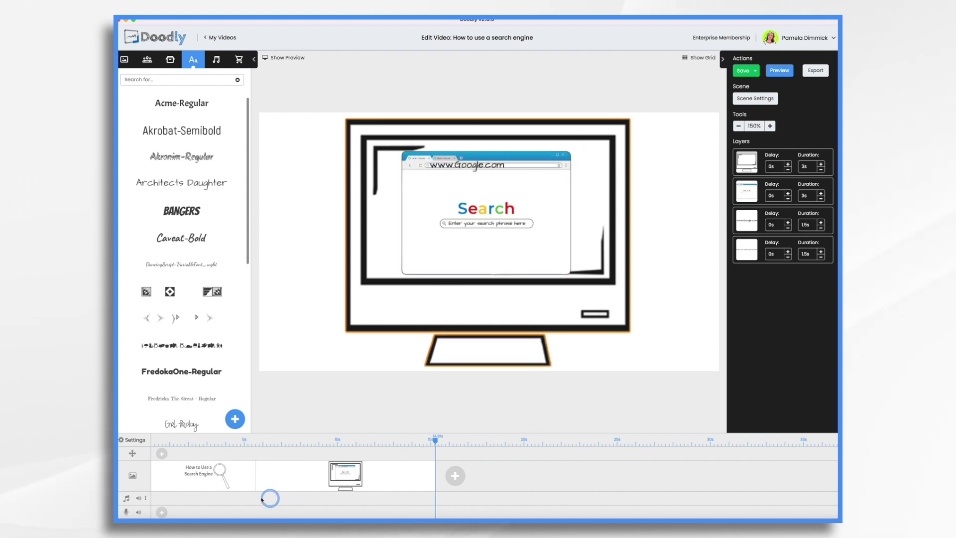
{"action": "left_click", "coordinate": [231, 482]}
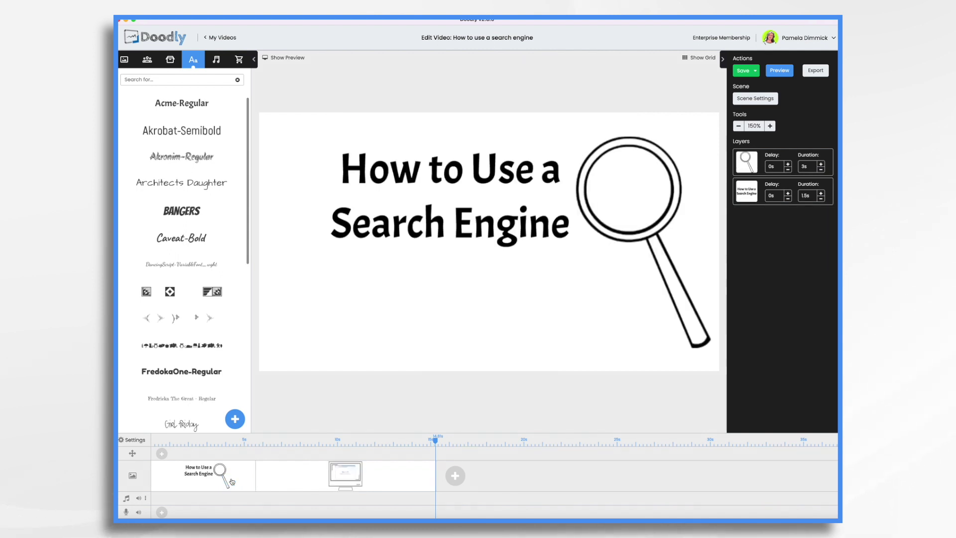
{"action": "left_click", "coordinate": [670, 217]}
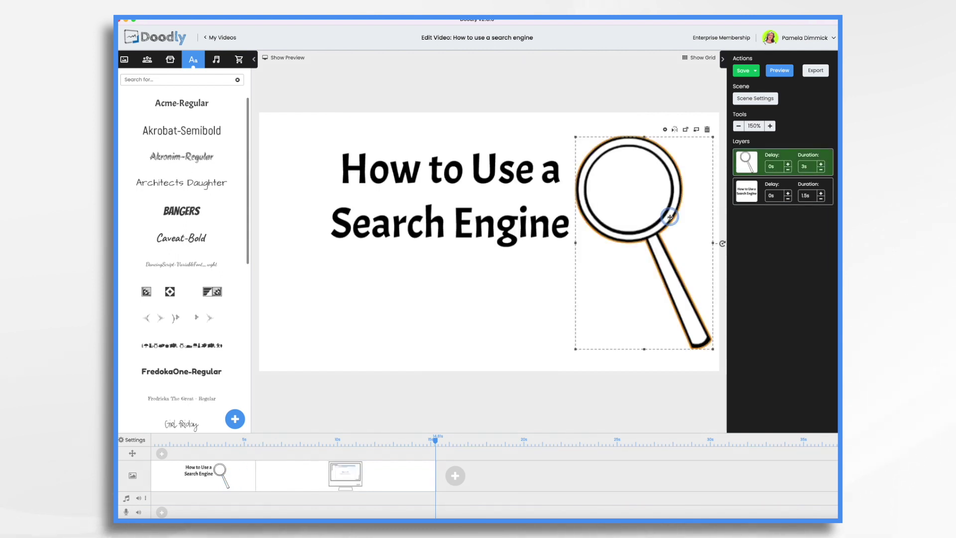
{"action": "left_click", "coordinate": [821, 170]}
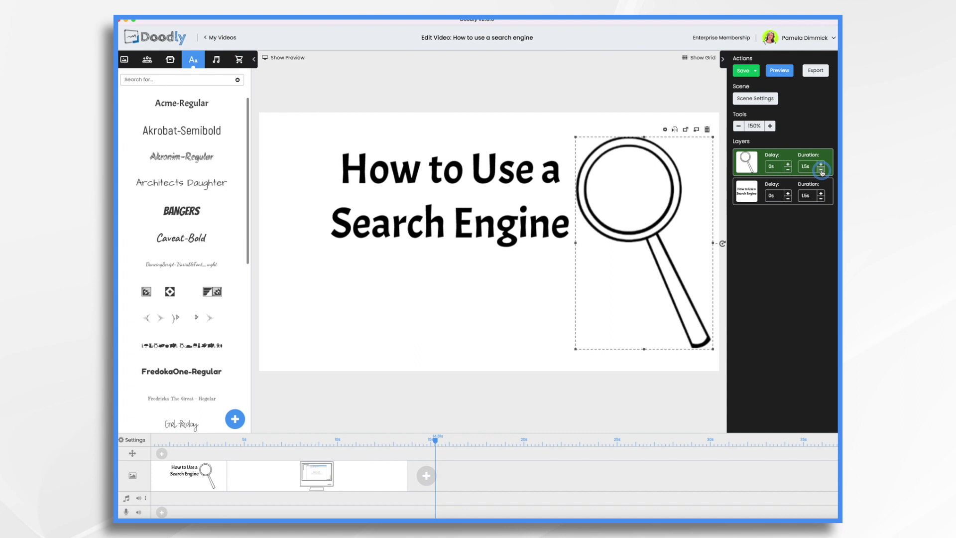
{"action": "left_click", "coordinate": [821, 170]}
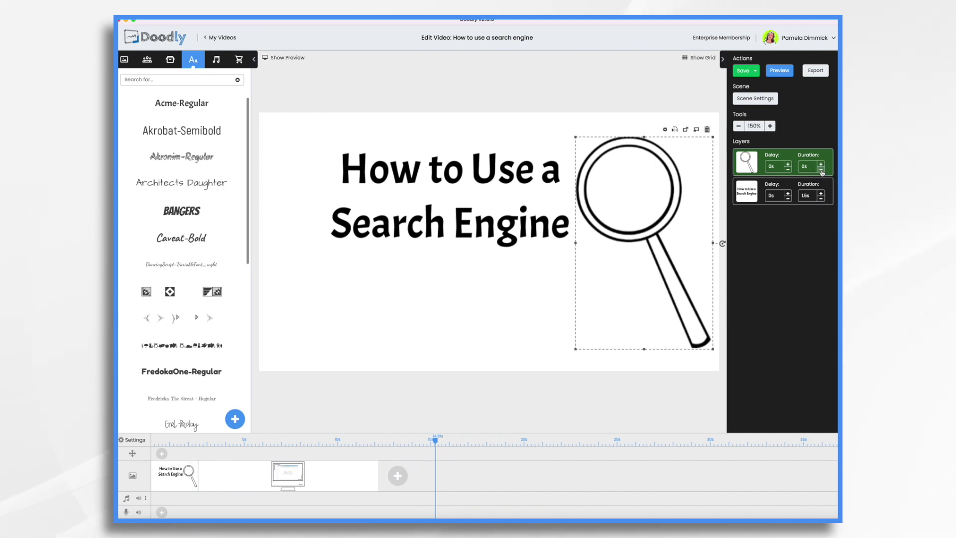
Raise the title text layer's drawing duration to 3s
{"action": "left_click", "coordinate": [636, 160]}
{"action": "left_click", "coordinate": [583, 241]}
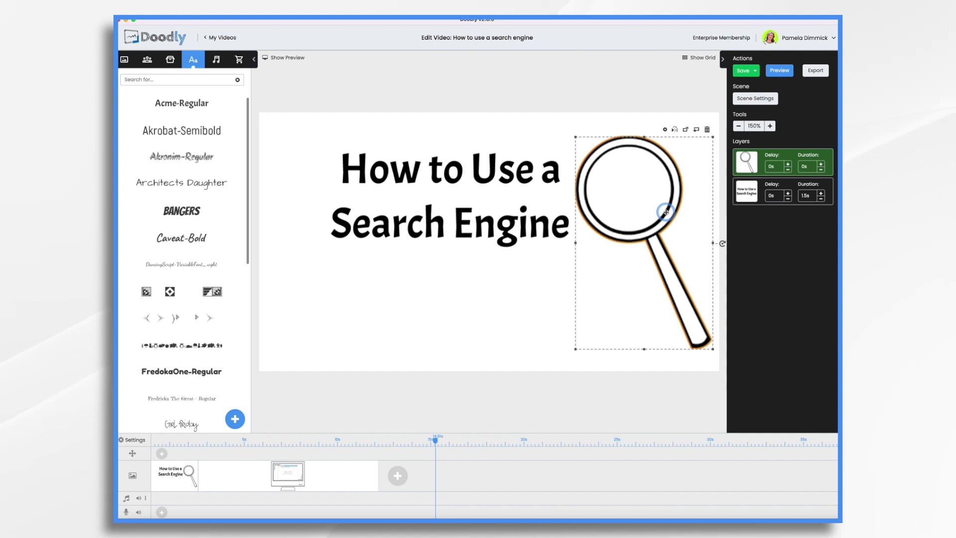
{"action": "left_click", "coordinate": [409, 172]}
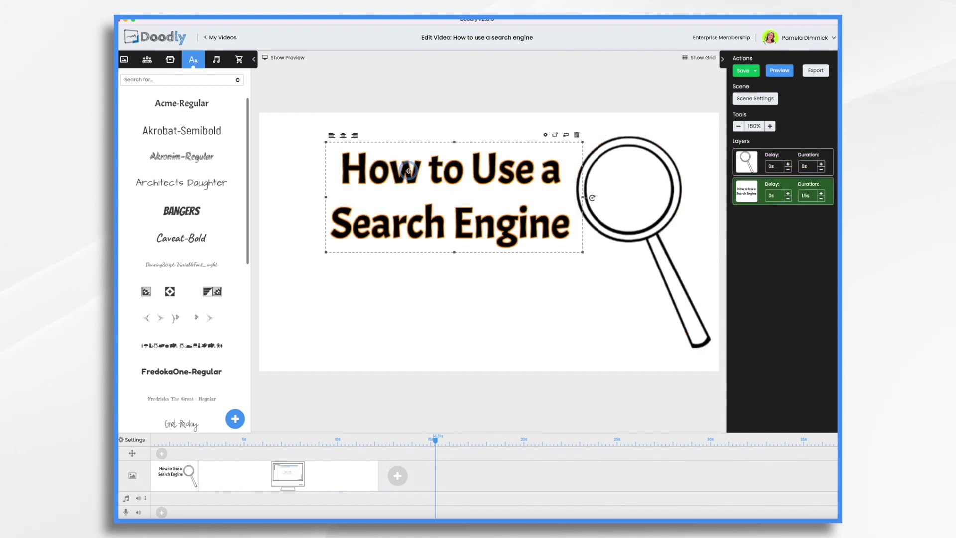
{"action": "left_click", "coordinate": [821, 195]}
{"action": "left_click", "coordinate": [821, 195]}
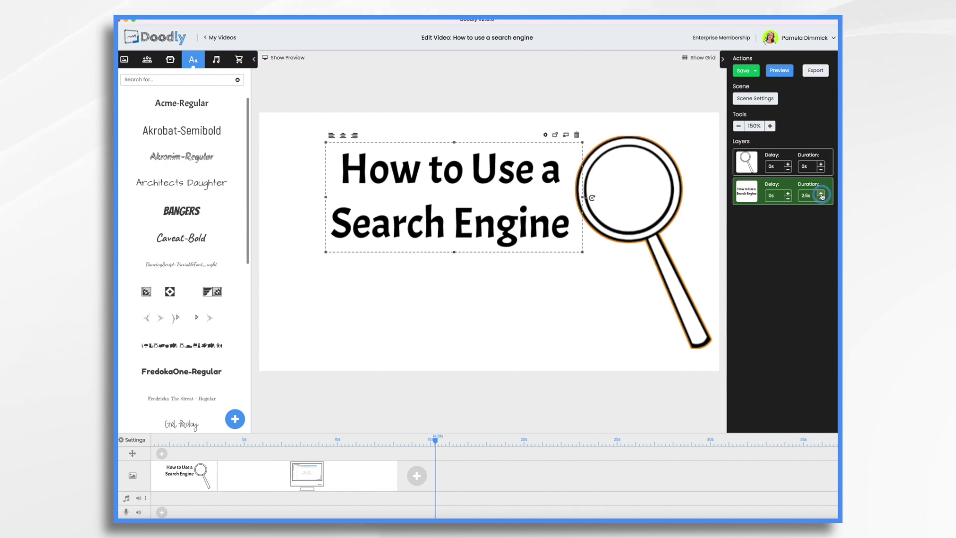
{"action": "left_click", "coordinate": [821, 195]}
{"action": "left_click", "coordinate": [344, 502]}
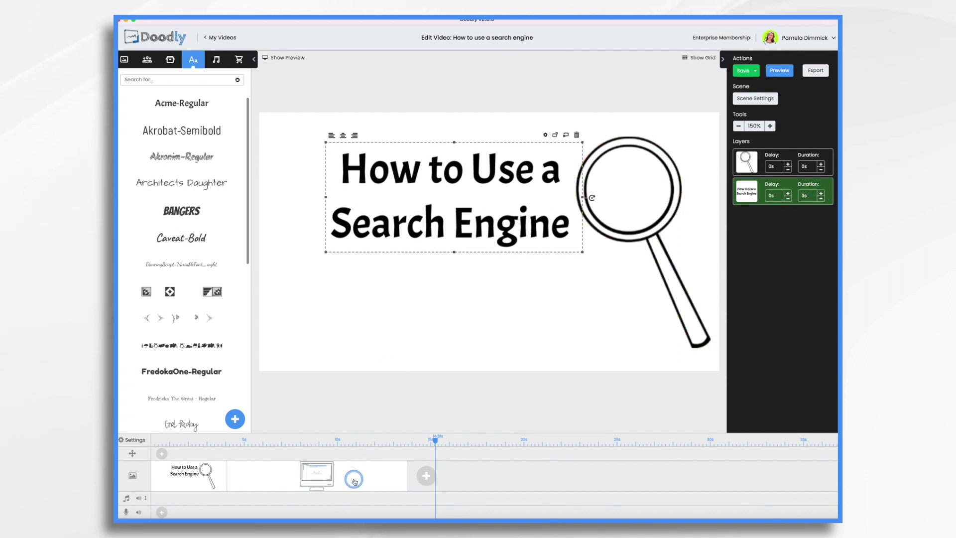
In the monitor scene, cut the monitor image's duration to 0s
{"action": "left_click", "coordinate": [354, 482]}
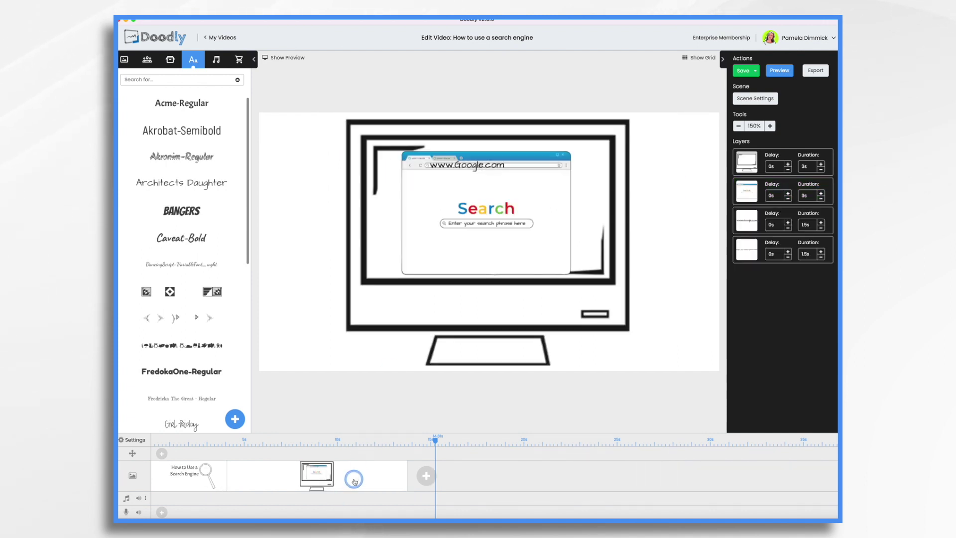
{"action": "left_click", "coordinate": [626, 294]}
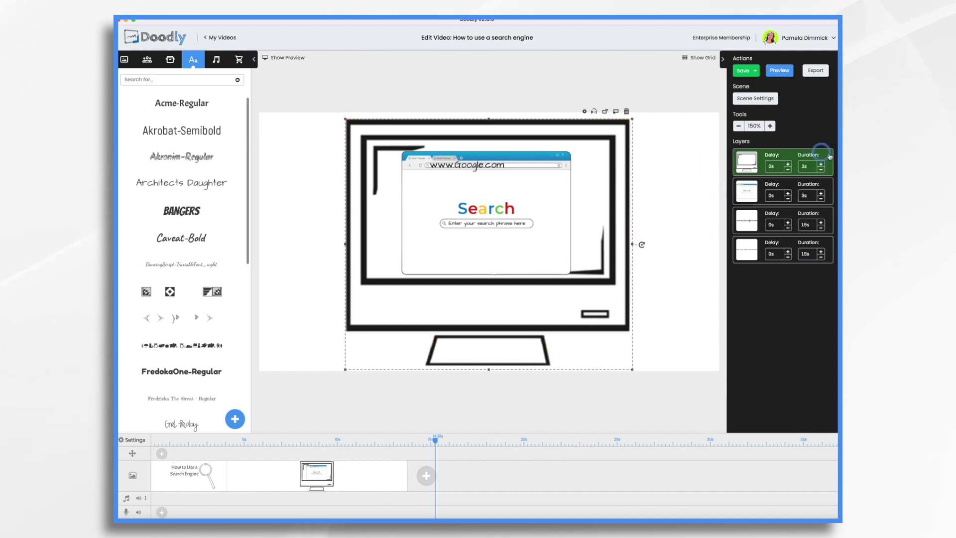
{"action": "left_click", "coordinate": [821, 170]}
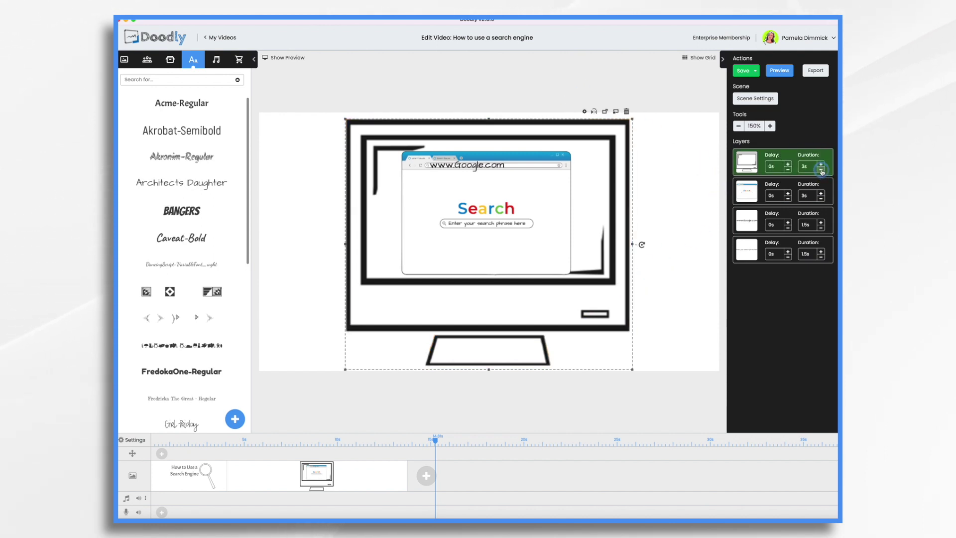
{"action": "left_click", "coordinate": [822, 170]}
{"action": "left_click", "coordinate": [822, 169]}
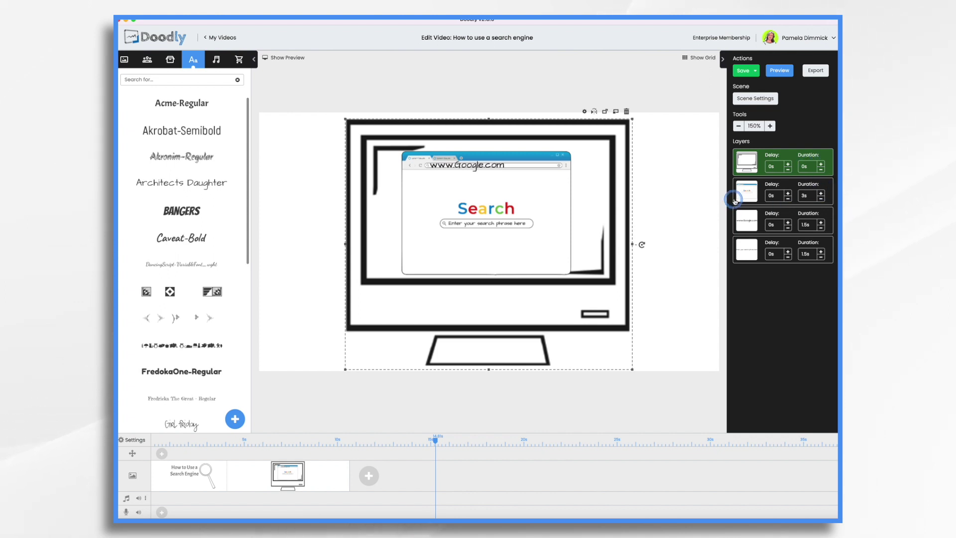
Shorten the browser image's duration to 1s and lengthen the search-box text to 2s
{"action": "left_click", "coordinate": [821, 199]}
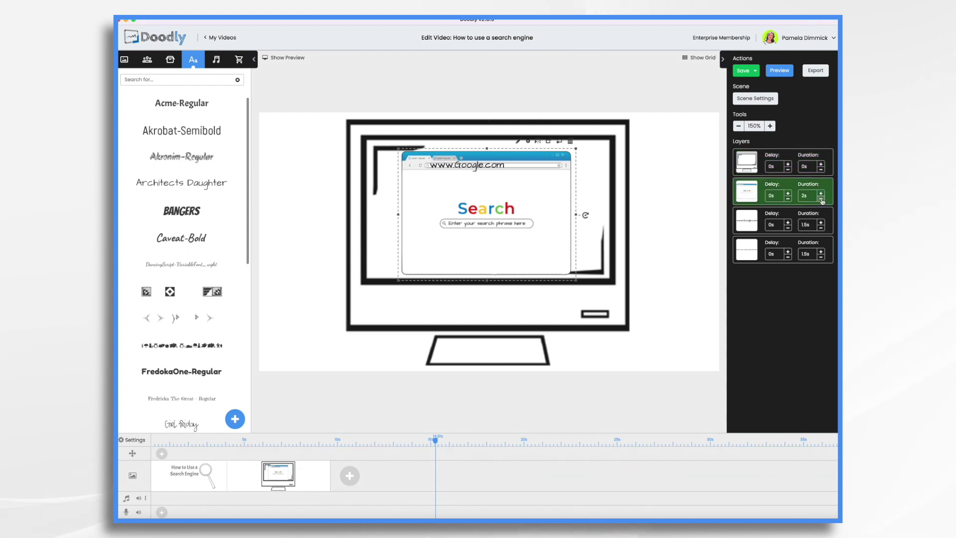
{"action": "left_click", "coordinate": [822, 198]}
{"action": "left_click", "coordinate": [822, 198]}
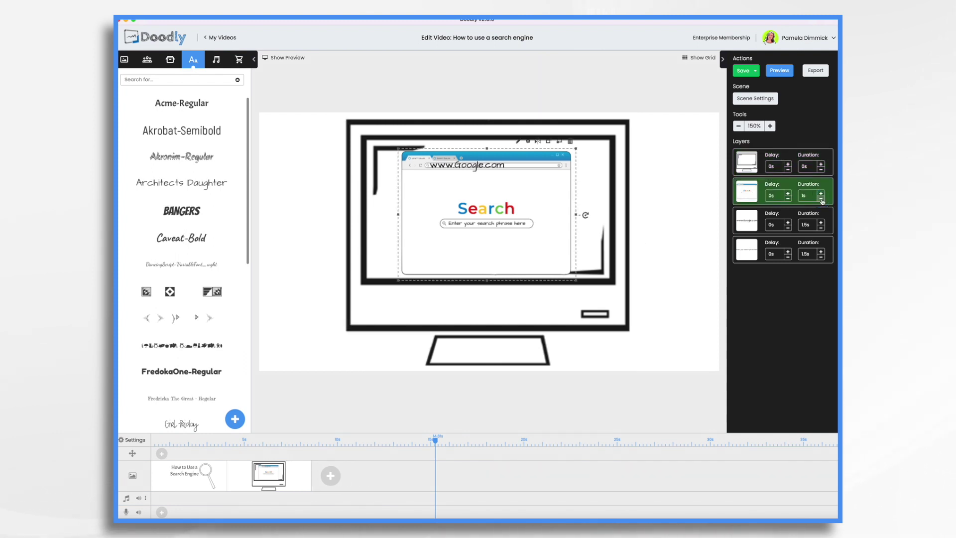
{"action": "left_click", "coordinate": [821, 252]}
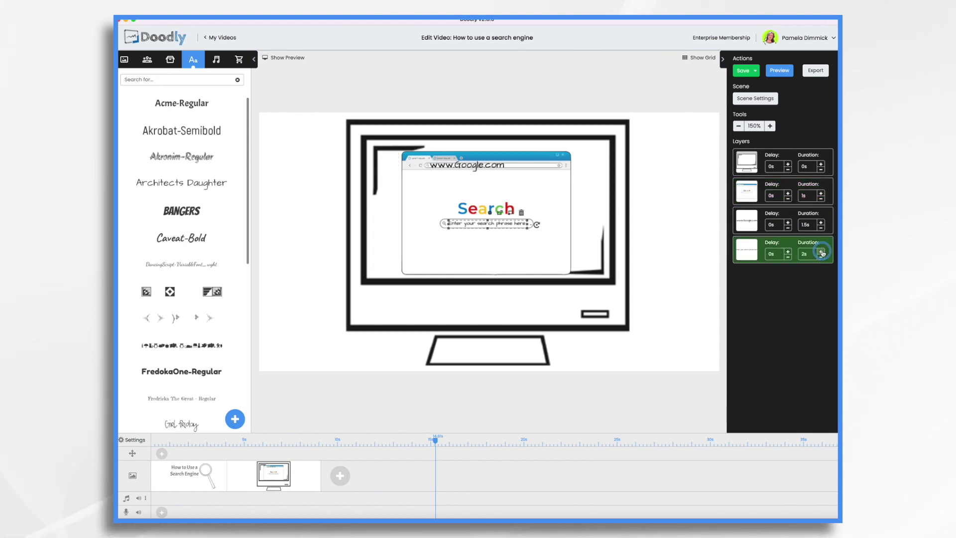
{"action": "left_click", "coordinate": [768, 98]}
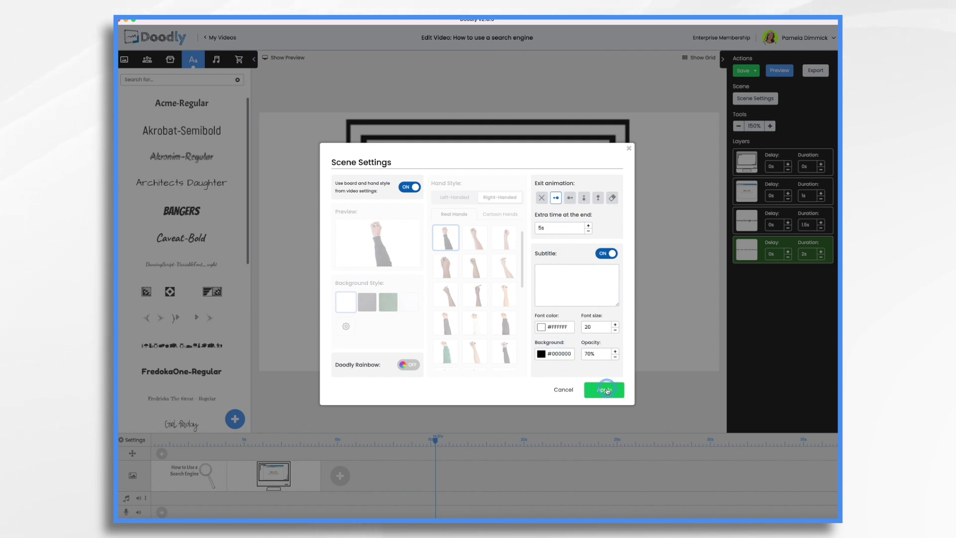
Apply Scene Settings with 5s extra time at the end of the monitor scene
{"action": "left_click", "coordinate": [605, 390]}
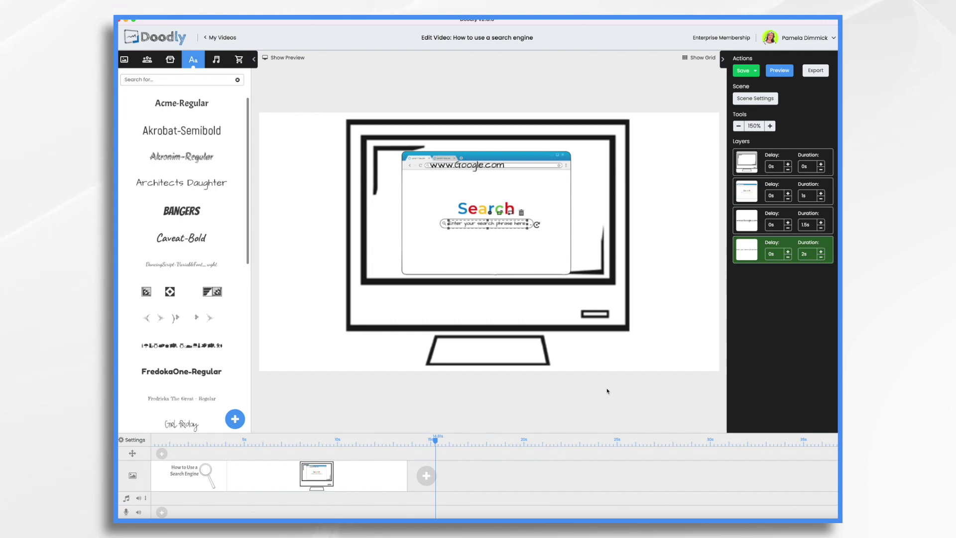
Set the video's erase mode to Off and use the striped-sleeve real drawing hand
{"action": "left_click", "coordinate": [319, 441]}
{"action": "left_click", "coordinate": [141, 440]}
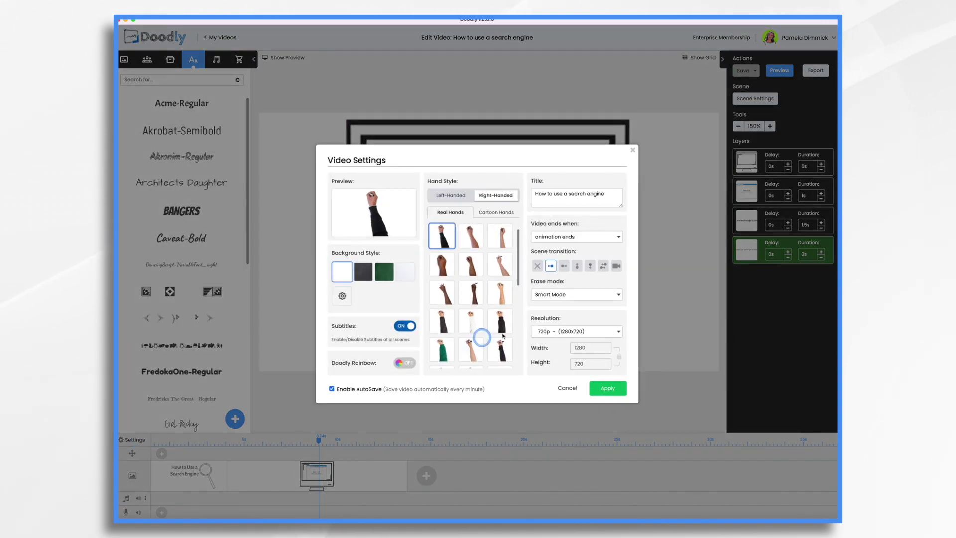
{"action": "left_click", "coordinate": [576, 293]}
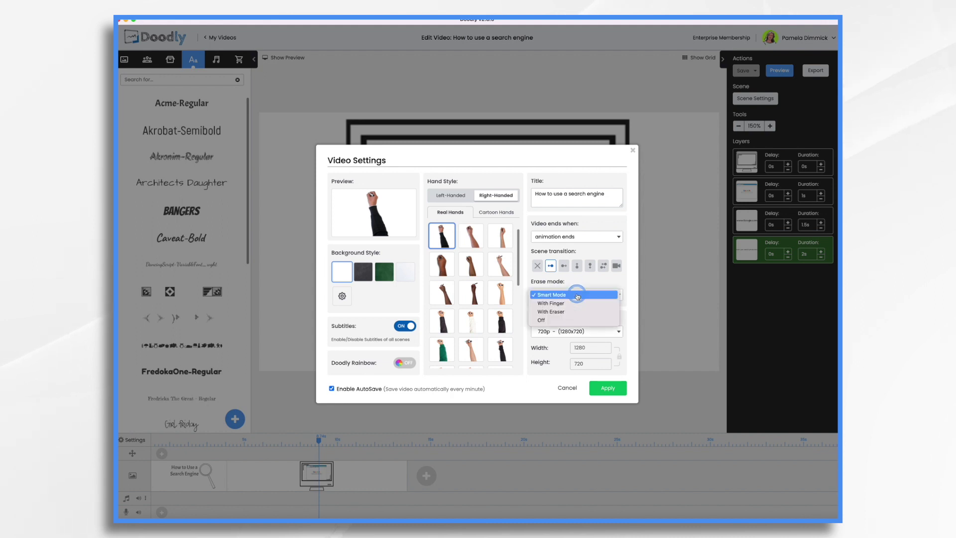
{"action": "left_click", "coordinate": [552, 320]}
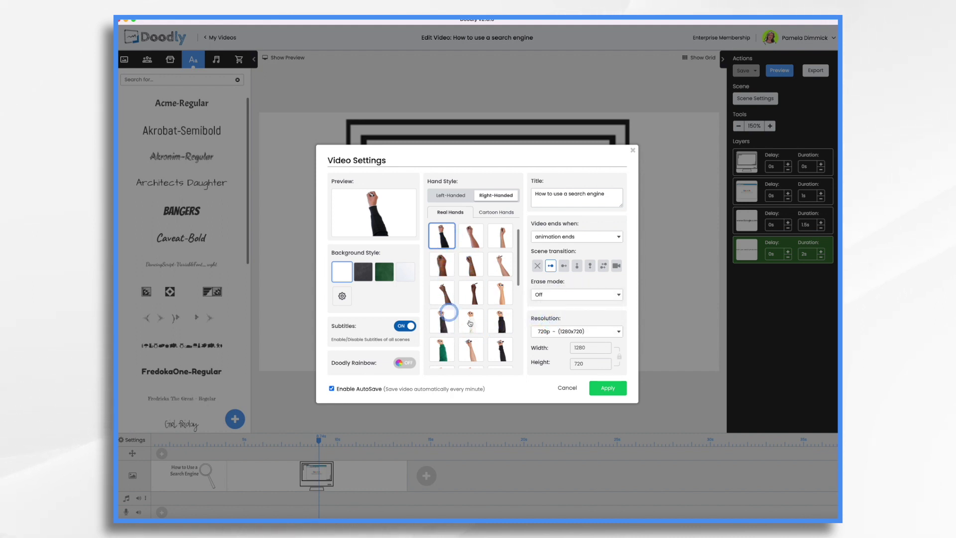
{"action": "scroll", "coordinate": [463, 318], "scroll_direction": "down", "scroll_amount": 5}
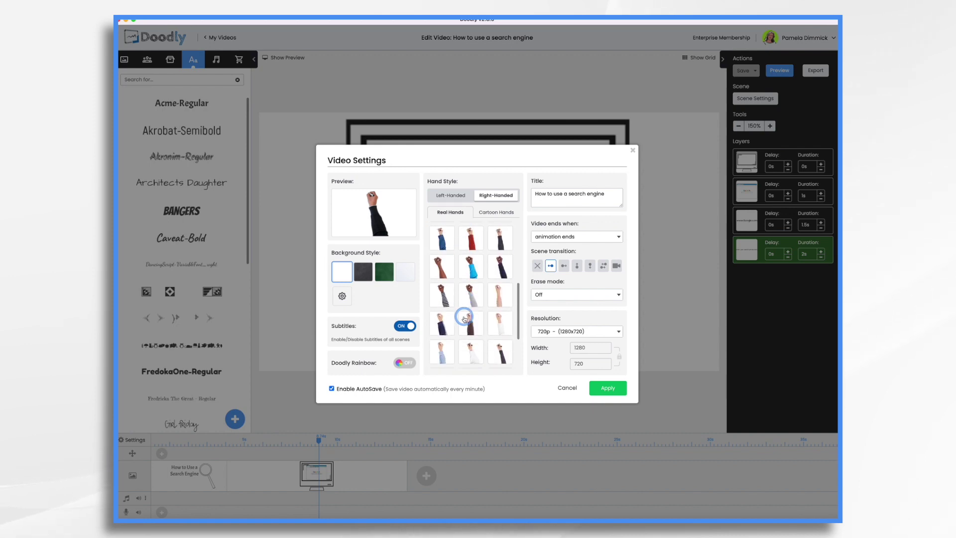
{"action": "left_click", "coordinate": [445, 297]}
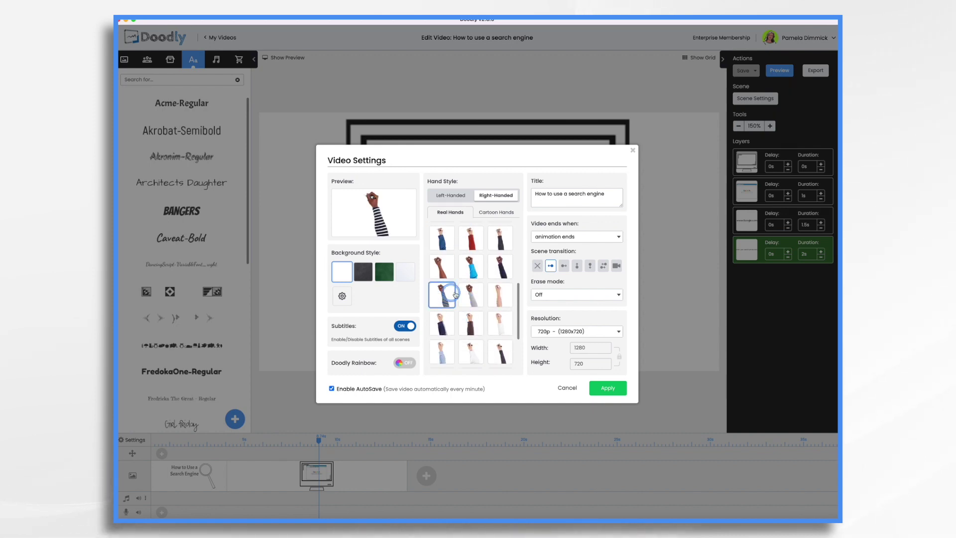
{"action": "left_click", "coordinate": [608, 389]}
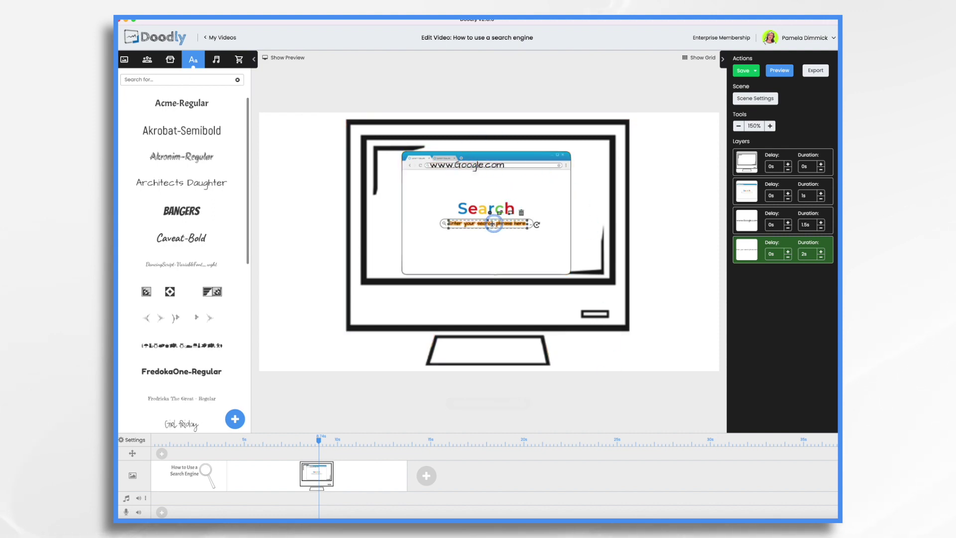
{"action": "left_click", "coordinate": [467, 167]}
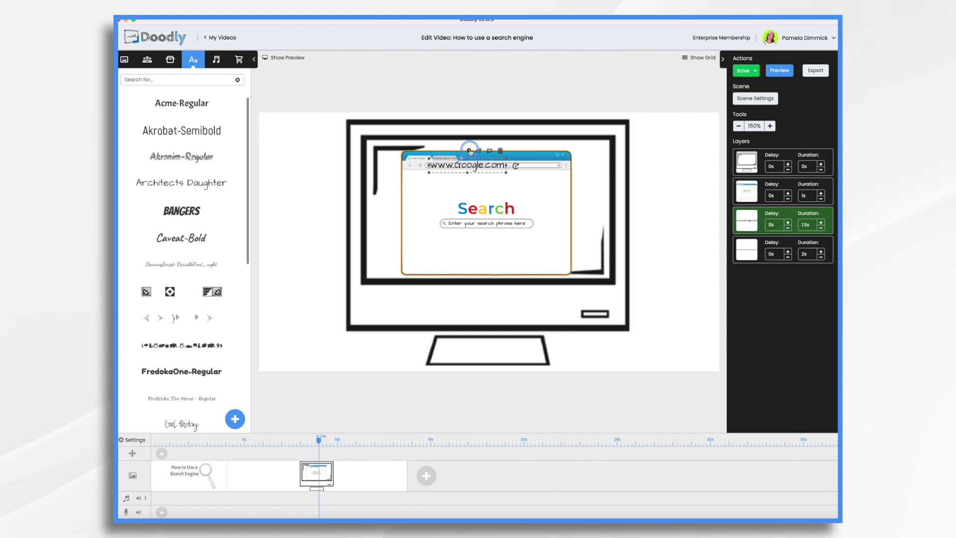
{"action": "left_click", "coordinate": [469, 151]}
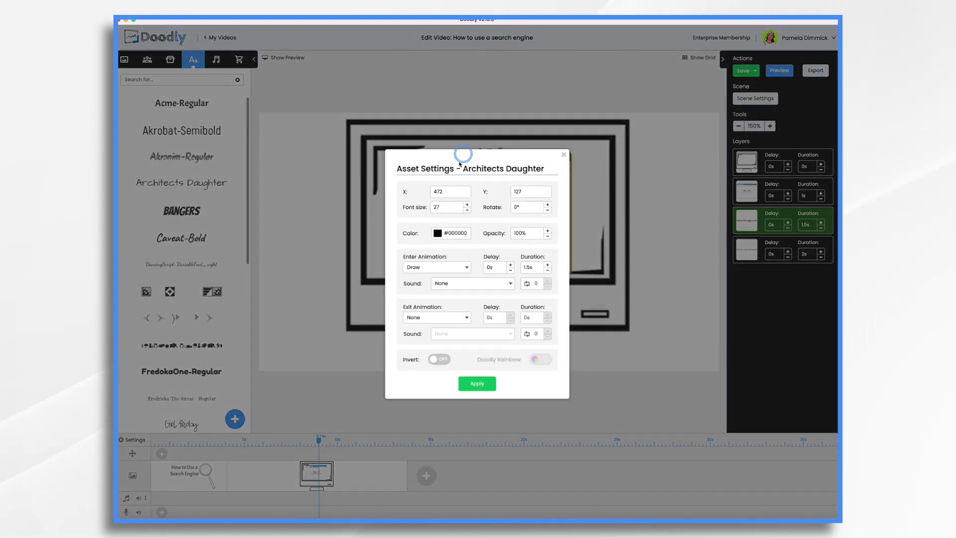
{"action": "left_click", "coordinate": [438, 233]}
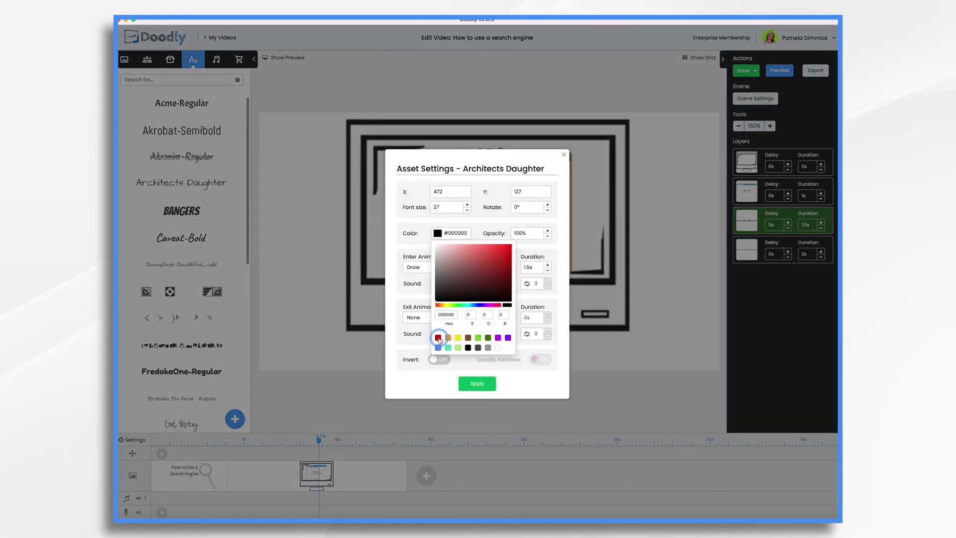
{"action": "left_click", "coordinate": [438, 338]}
{"action": "left_click", "coordinate": [477, 383]}
Colour the search-phrase text red too, then check the monitor, browser and text layers
{"action": "left_click", "coordinate": [477, 384]}
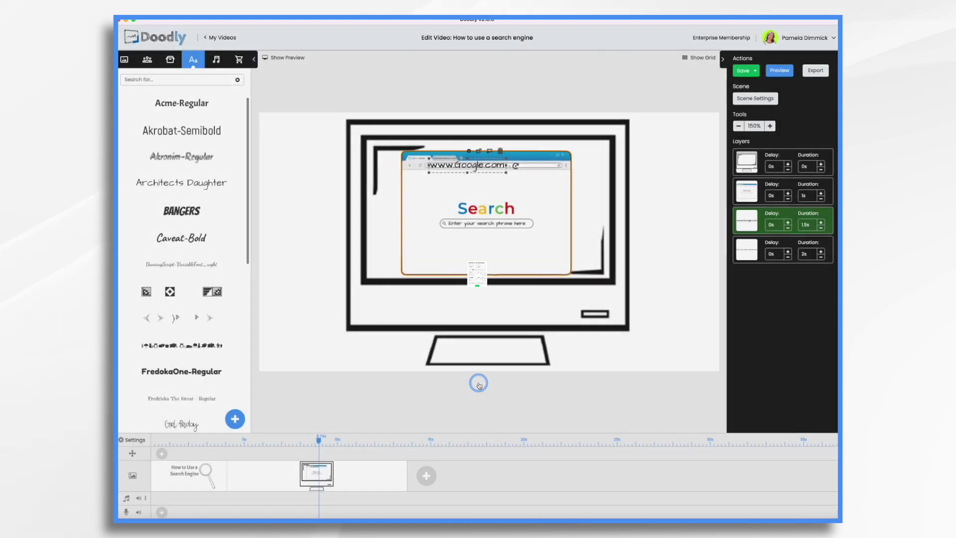
{"action": "left_click", "coordinate": [487, 226]}
{"action": "double_click", "coordinate": [487, 226]}
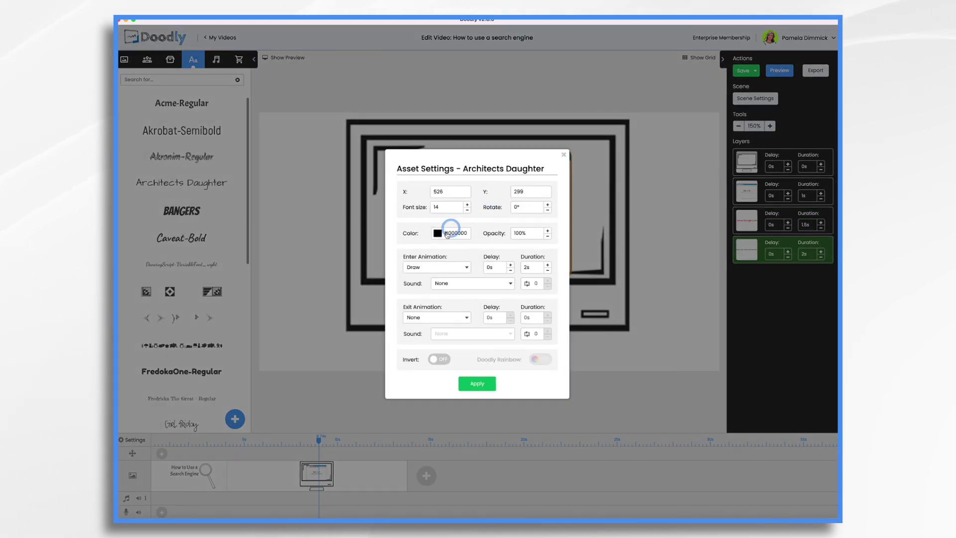
{"action": "left_click", "coordinate": [437, 232]}
{"action": "left_click", "coordinate": [458, 347]}
{"action": "left_click", "coordinate": [475, 384]}
{"action": "left_click", "coordinate": [478, 384]}
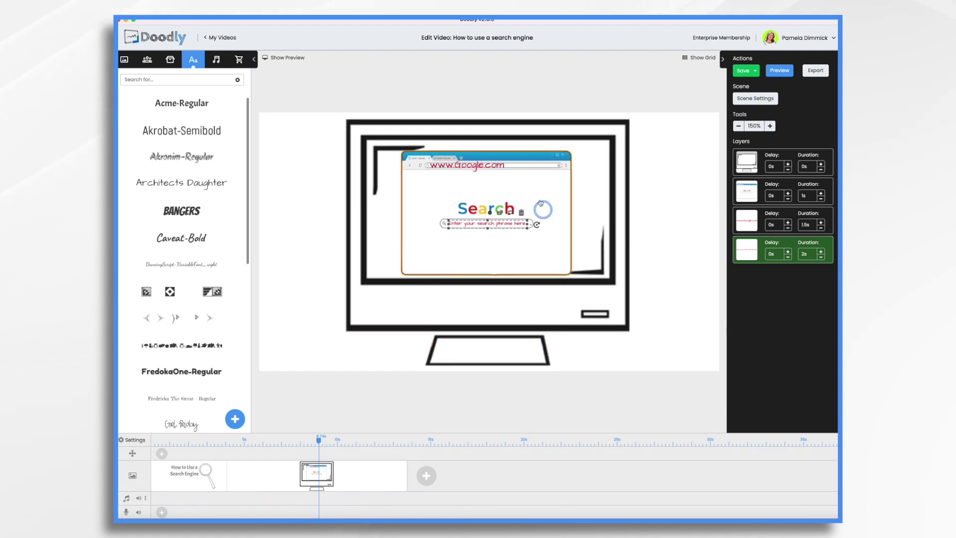
{"action": "left_click", "coordinate": [588, 212]}
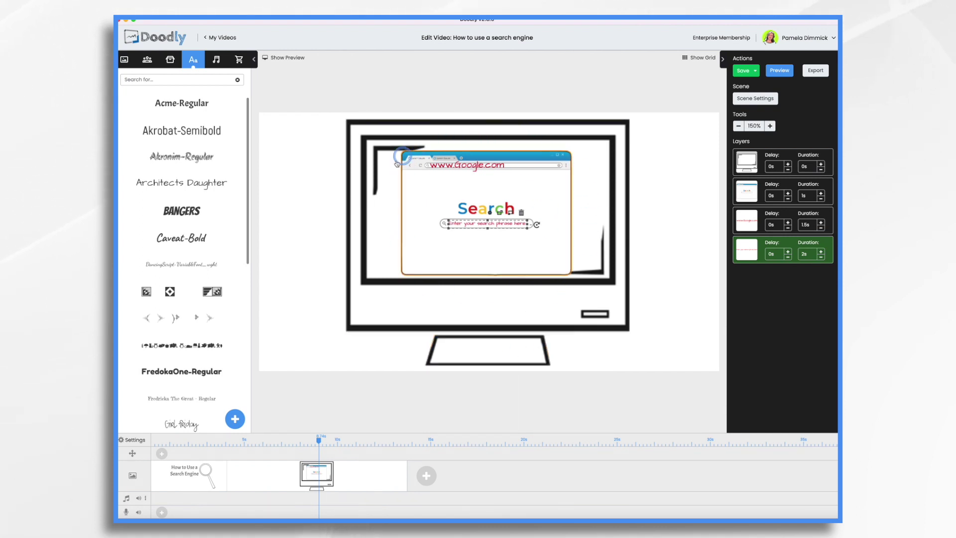
{"action": "left_click", "coordinate": [420, 230]}
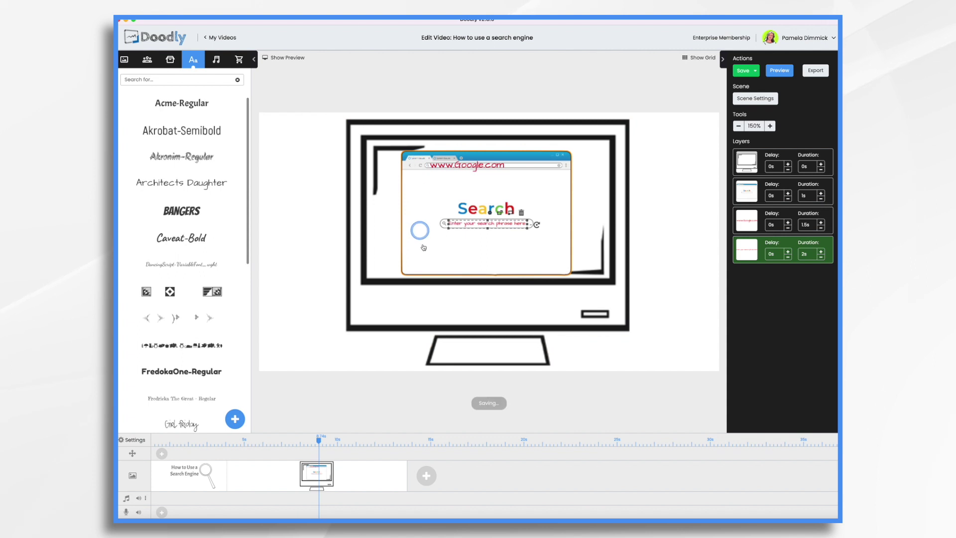
{"action": "left_click", "coordinate": [438, 219]}
Add a pan & zoom block to the monitor scene's move row and open its Pan & Zoom Settings
{"action": "left_click", "coordinate": [528, 224]}
{"action": "left_click", "coordinate": [528, 229]}
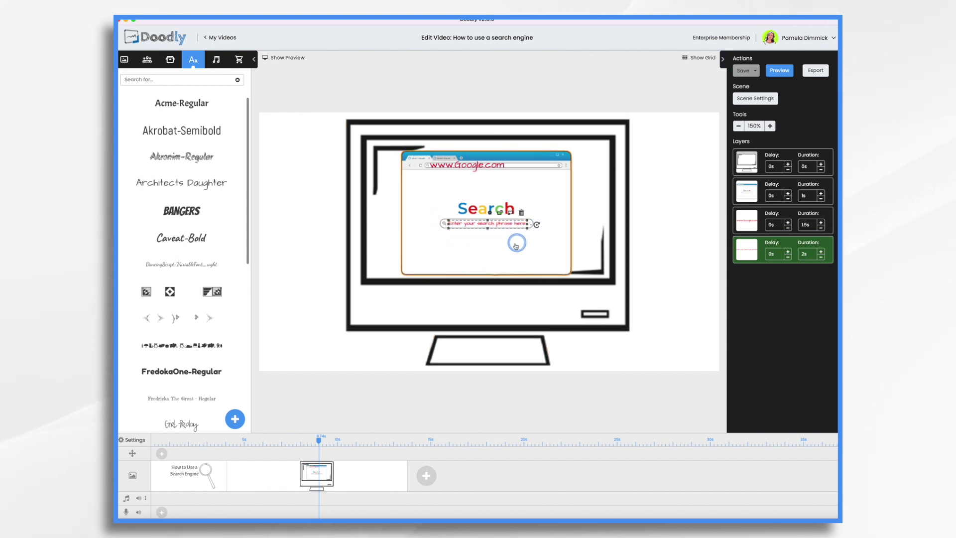
{"action": "left_click", "coordinate": [438, 222]}
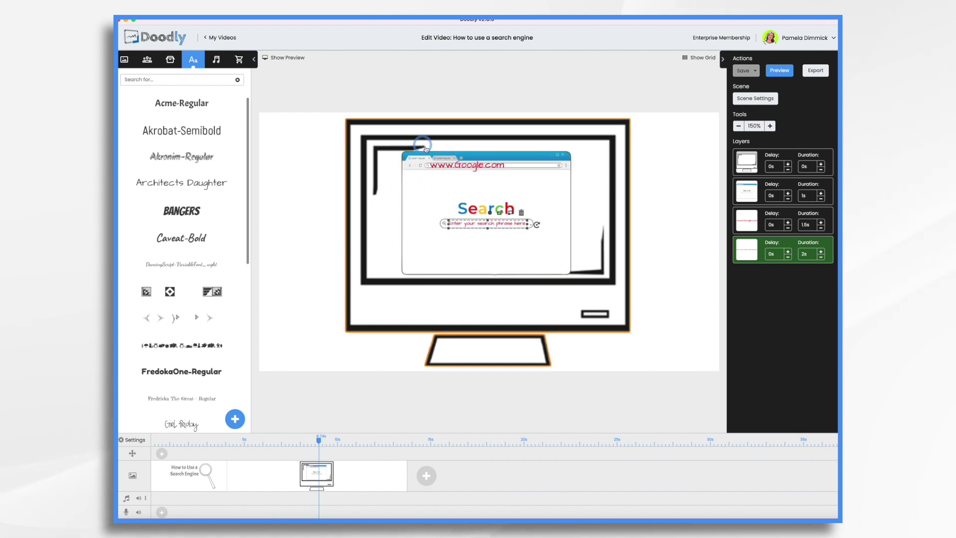
{"action": "left_click", "coordinate": [363, 335]}
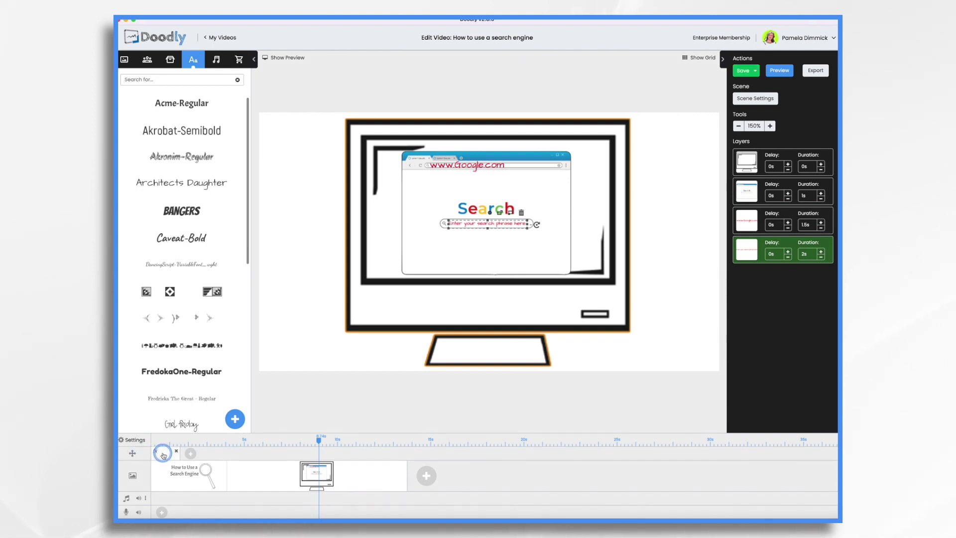
{"action": "left_click_drag", "start_coordinate": [179, 453], "coordinate": [310, 459]}
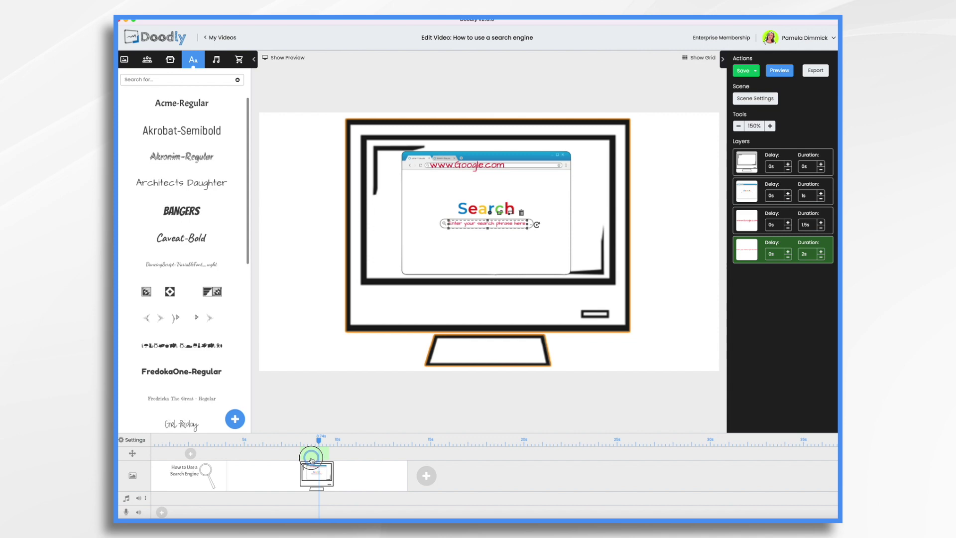
{"action": "left_click", "coordinate": [319, 442]}
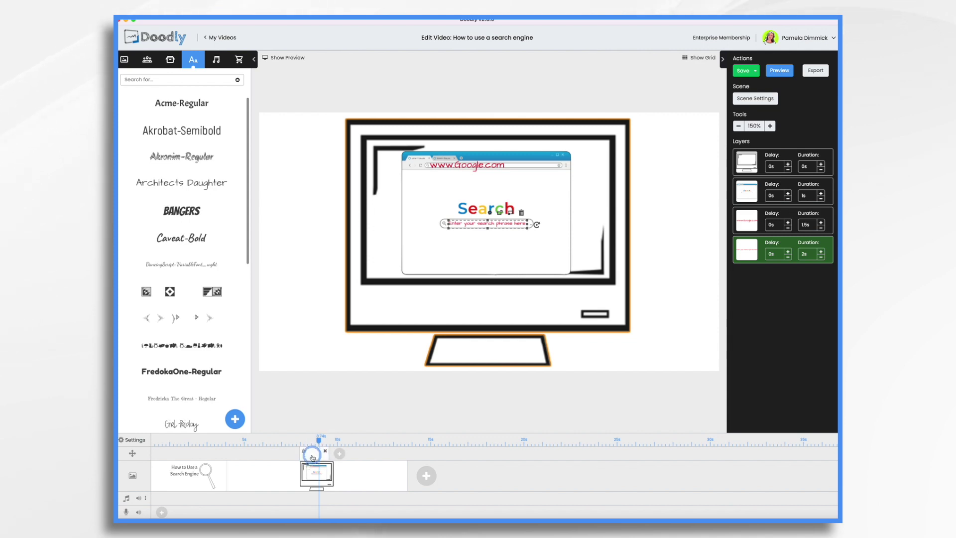
{"action": "left_click", "coordinate": [312, 455]}
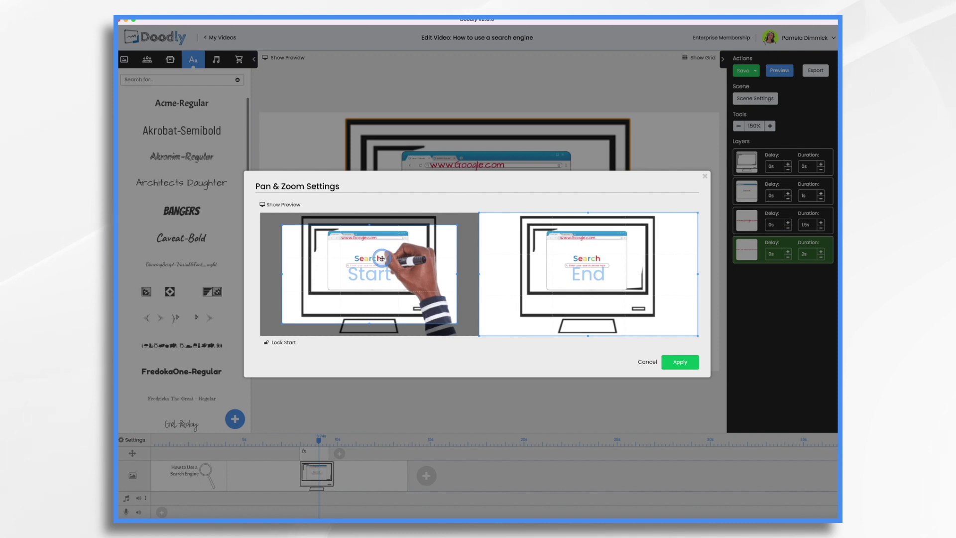
Frame the camera to start on the whole scene and end zoomed on the browser search page
{"action": "left_click_drag", "start_coordinate": [382, 258], "coordinate": [397, 240]}
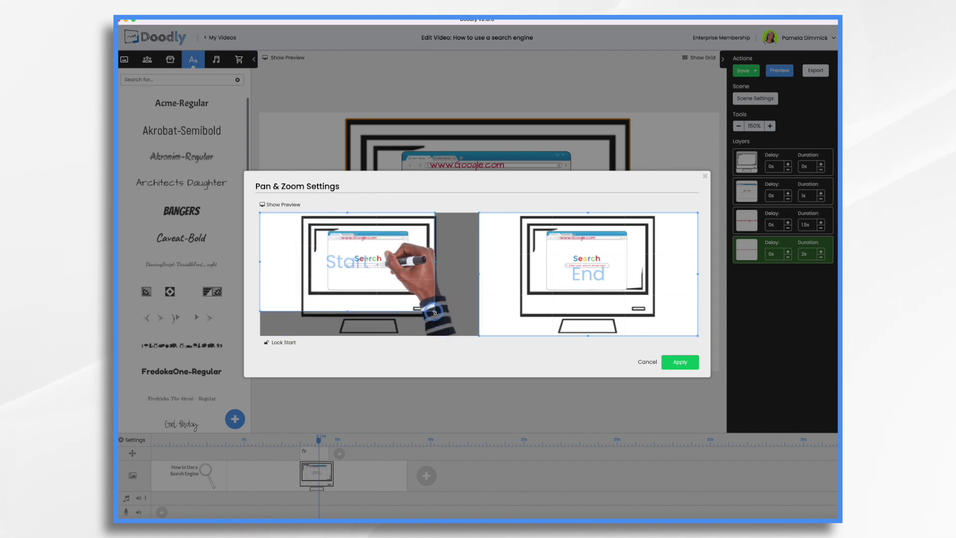
{"action": "left_click_drag", "start_coordinate": [434, 312], "coordinate": [478, 336]}
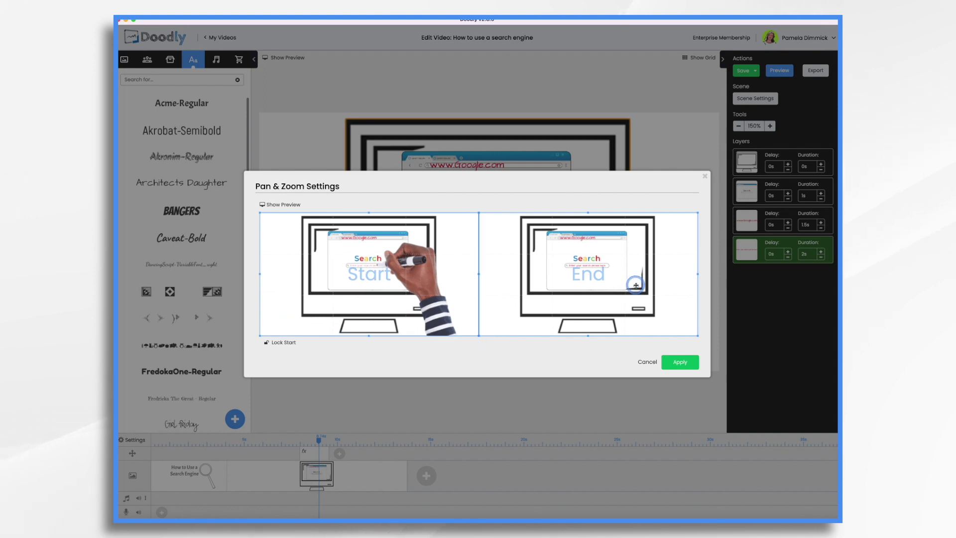
{"action": "left_click_drag", "start_coordinate": [636, 285], "coordinate": [613, 279]}
{"action": "left_click_drag", "start_coordinate": [698, 336], "coordinate": [578, 264]}
{"action": "left_click_drag", "start_coordinate": [517, 236], "coordinate": [577, 256]}
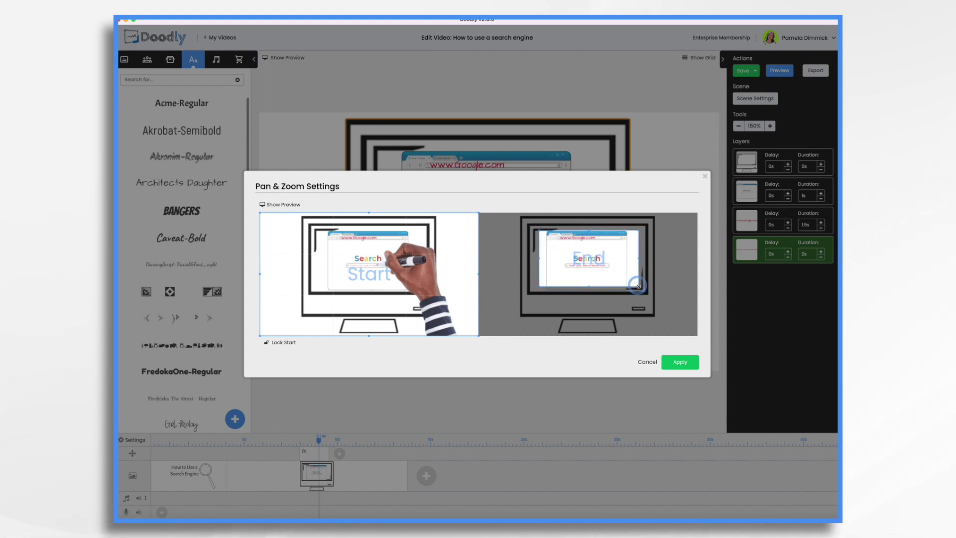
{"action": "left_click_drag", "start_coordinate": [637, 286], "coordinate": [584, 252]}
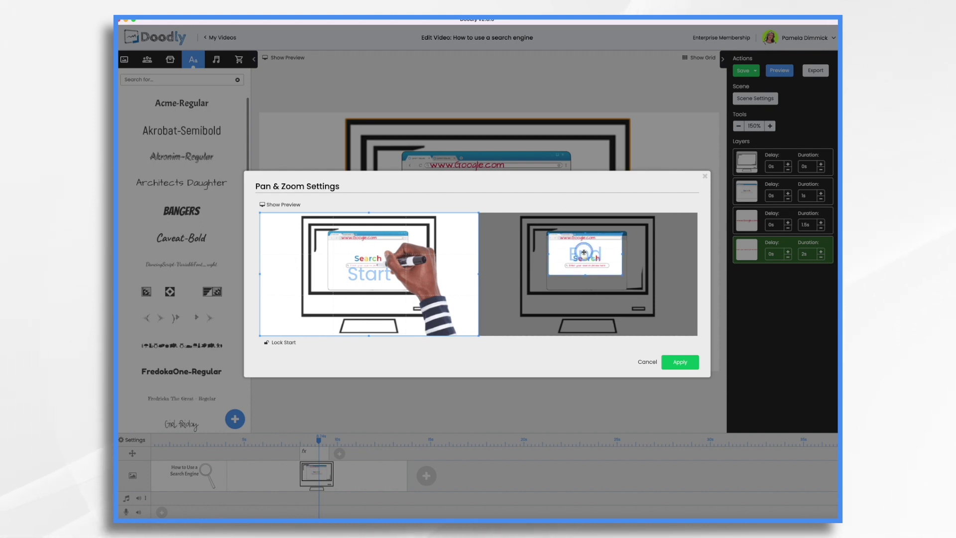
{"action": "left_click", "coordinate": [675, 363]}
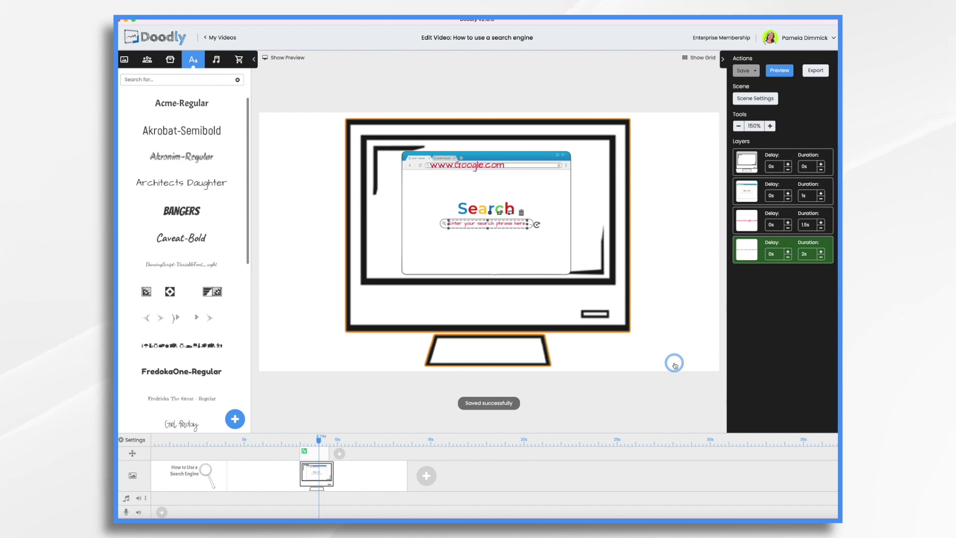
Move the camera move to start just after about 5 s and play it in the preview
{"action": "left_click", "coordinate": [659, 324]}
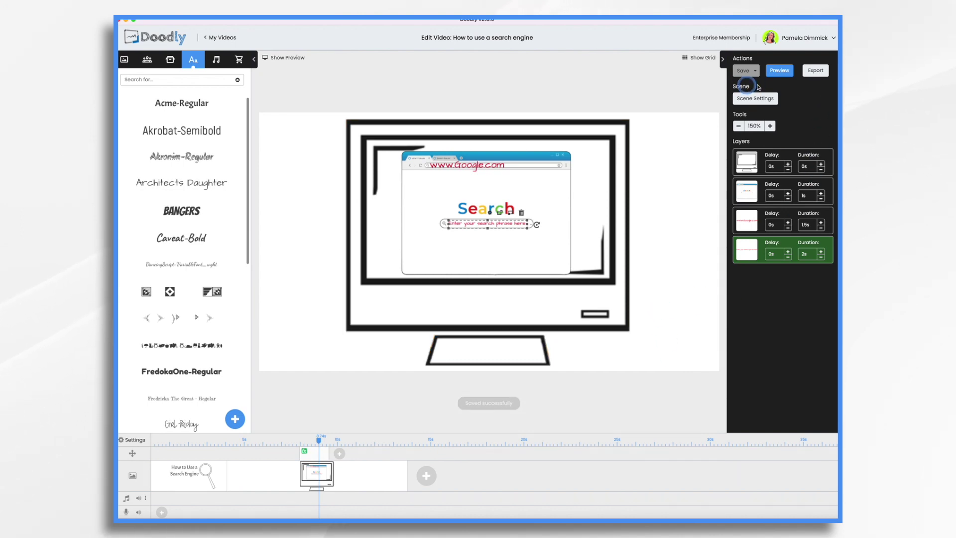
{"action": "left_click", "coordinate": [782, 72]}
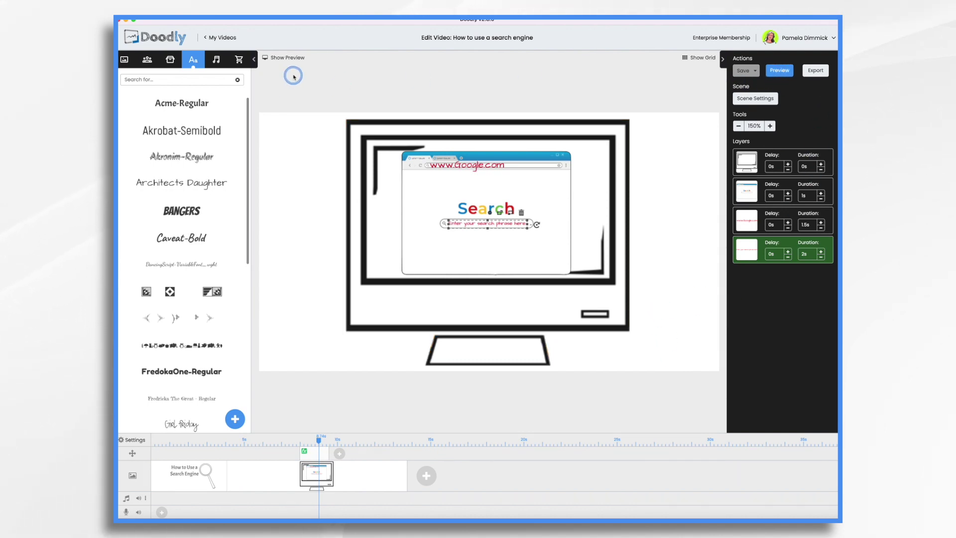
{"action": "left_click", "coordinate": [281, 63]}
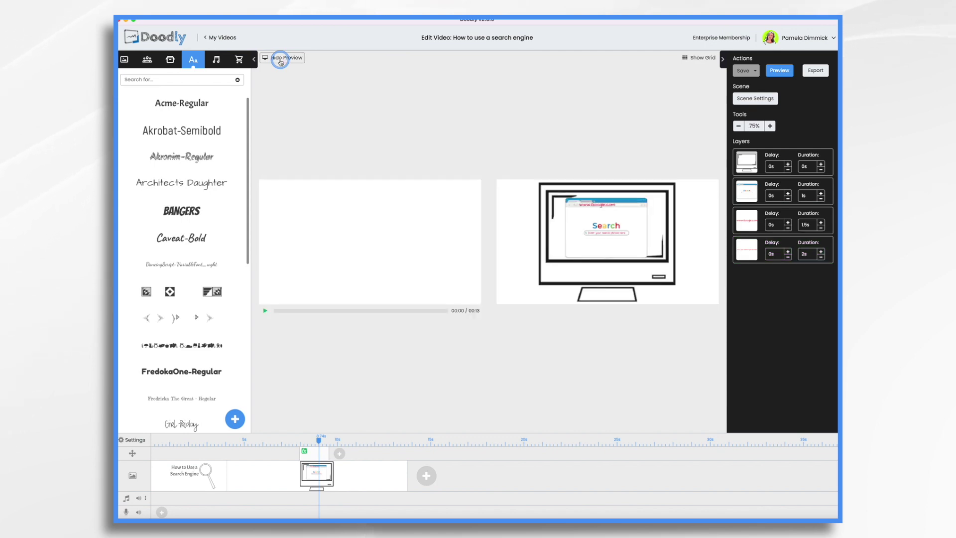
{"action": "left_click", "coordinate": [316, 437]}
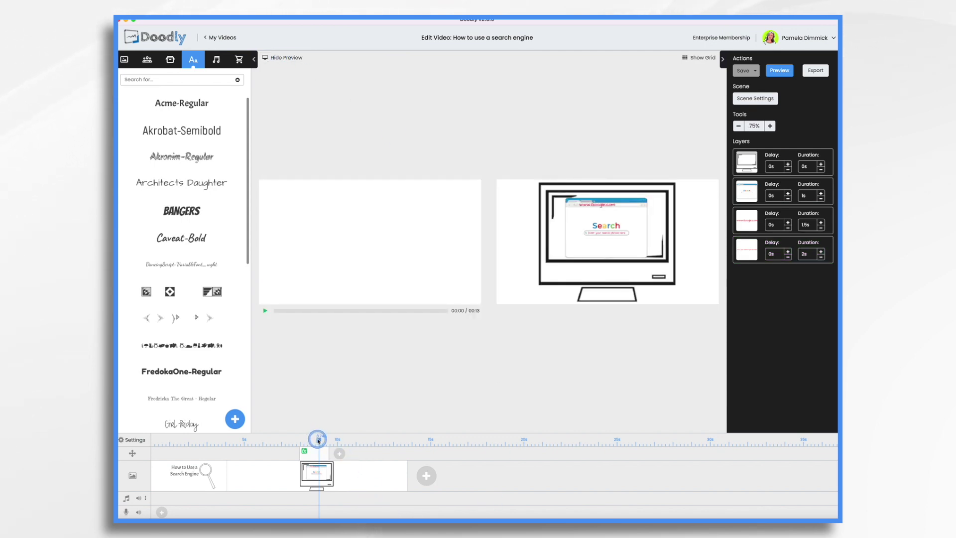
{"action": "mouse_move", "coordinate": [320, 442]}
{"action": "left_mouse_down"}
{"action": "mouse_move", "coordinate": [274, 442]}
{"action": "mouse_move", "coordinate": [339, 444]}
{"action": "mouse_move", "coordinate": [250, 440]}
{"action": "mouse_move", "coordinate": [265, 441]}
{"action": "left_mouse_up"}
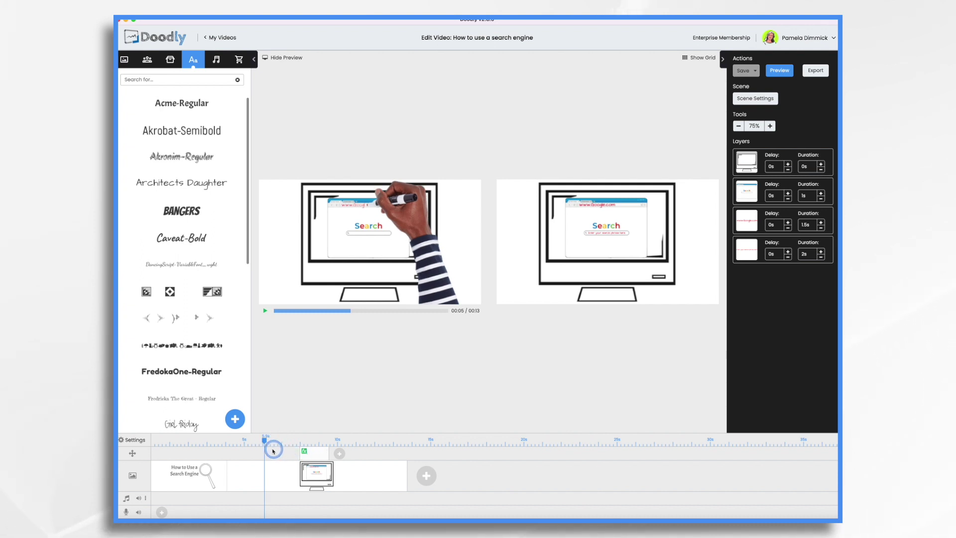
{"action": "left_click_drag", "start_coordinate": [321, 453], "coordinate": [282, 454]}
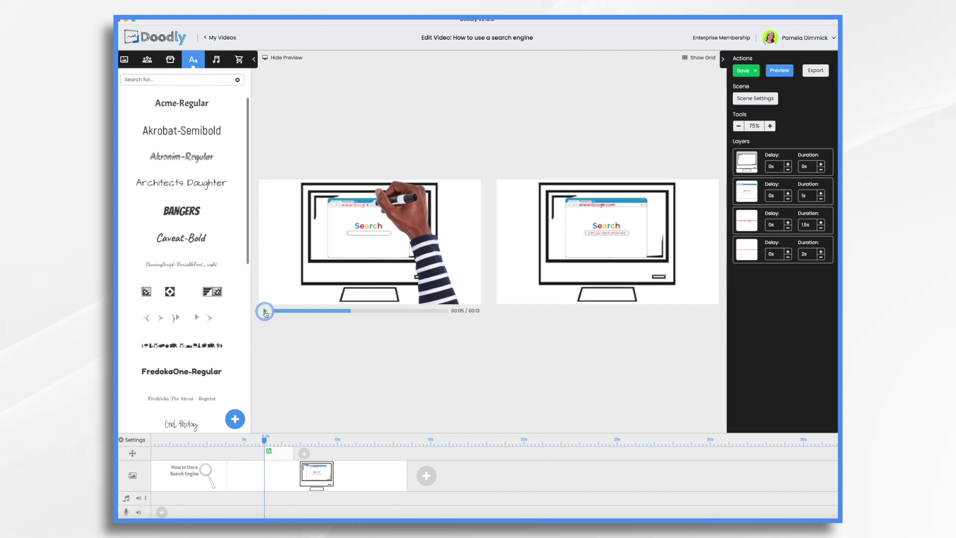
{"action": "left_click", "coordinate": [265, 311]}
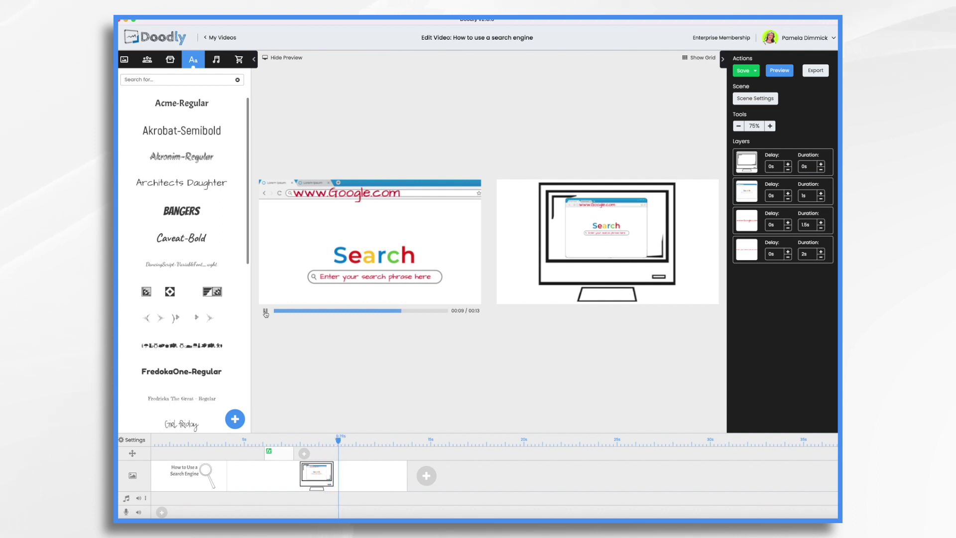
Export the video as MP4 at 720p, 30 FPS, Maximum quality, then switch to ezgif's Video to GIF page
{"action": "left_click", "coordinate": [266, 312]}
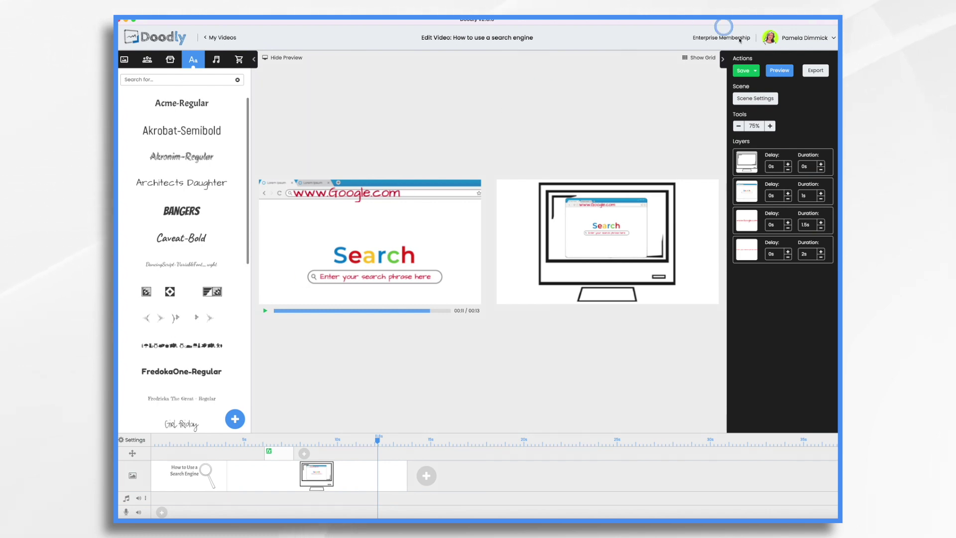
{"action": "left_click", "coordinate": [809, 90]}
{"action": "left_click", "coordinate": [815, 70]}
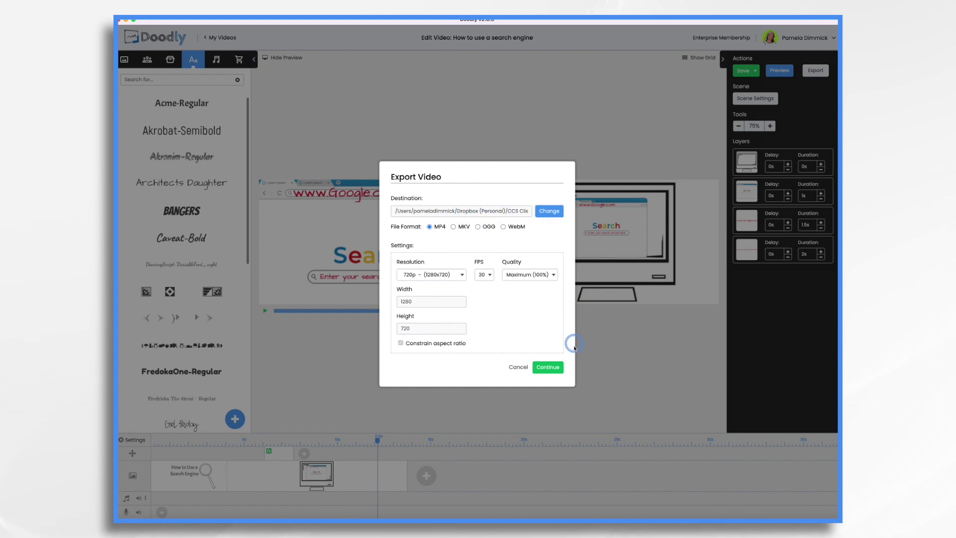
{"action": "left_click", "coordinate": [552, 368]}
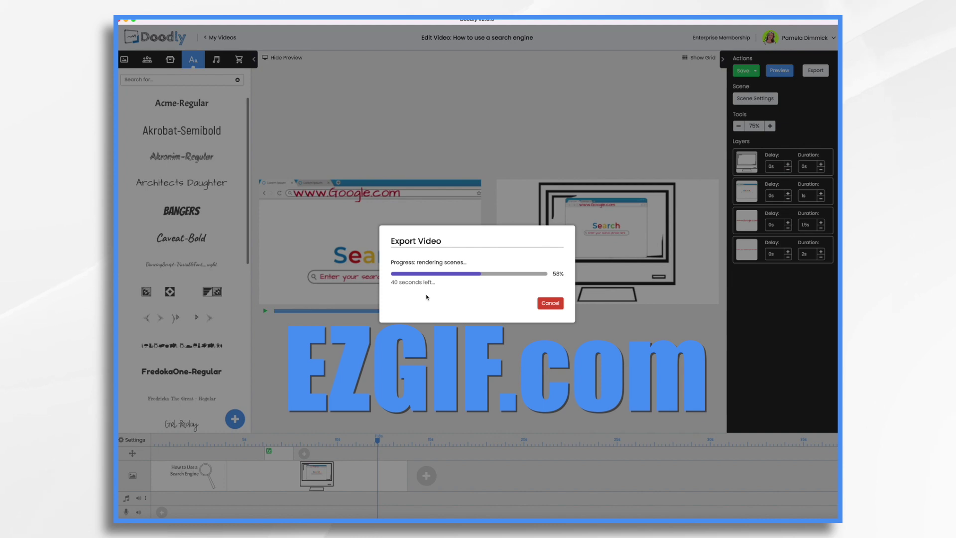
{"action": "key", "text": "super+Tab"}
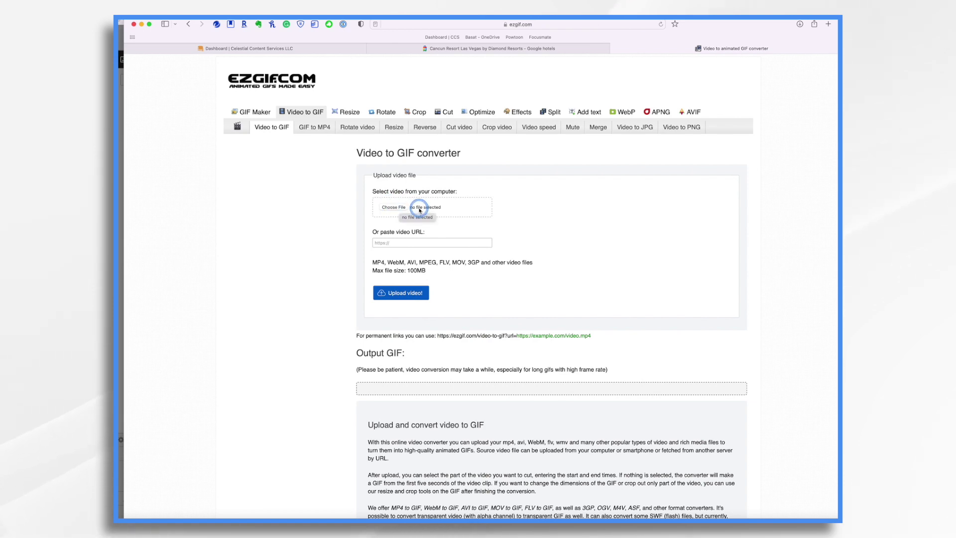
Upload 'How to use a search engine.mp4' from the Week 35 folder to EZGIF
{"action": "left_click", "coordinate": [404, 209]}
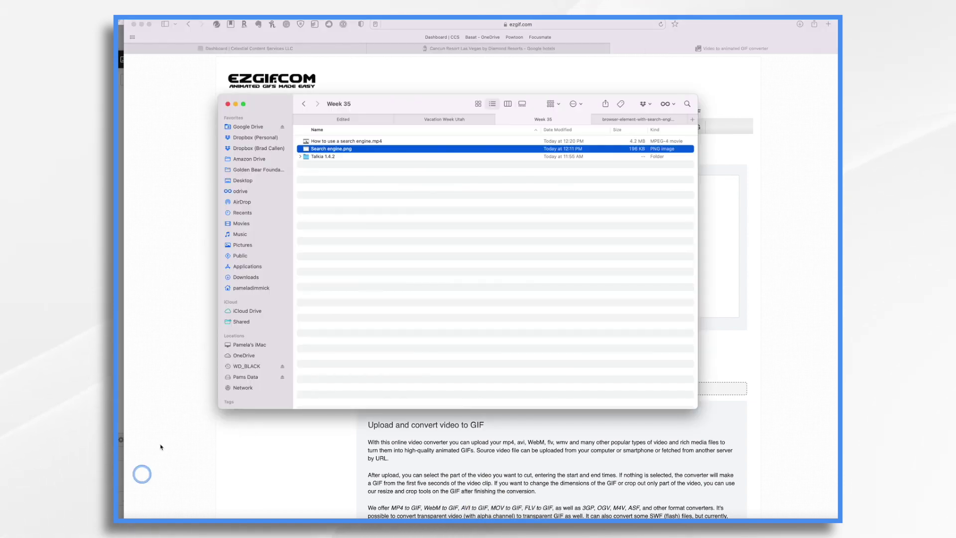
{"action": "left_click", "coordinate": [341, 141]}
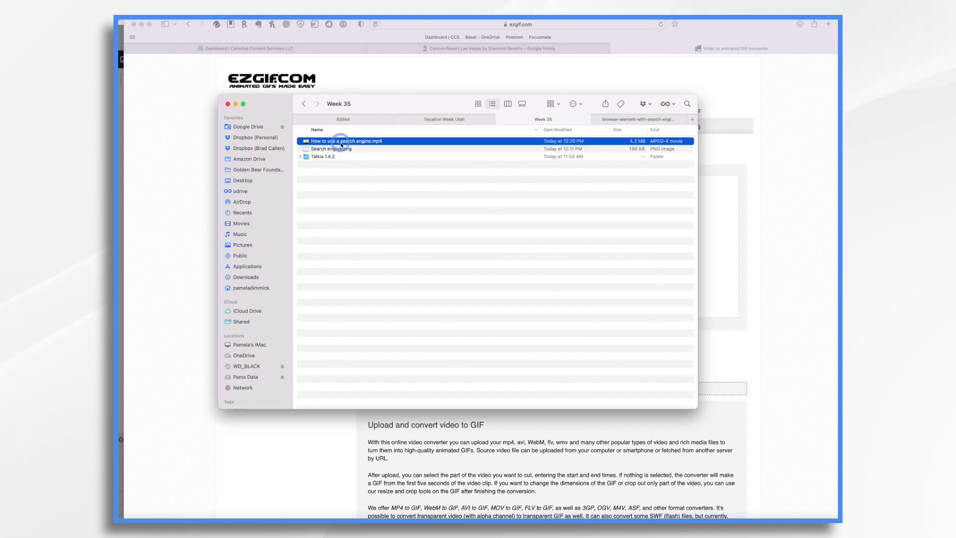
{"action": "left_click_drag", "start_coordinate": [341, 144], "coordinate": [471, 204]}
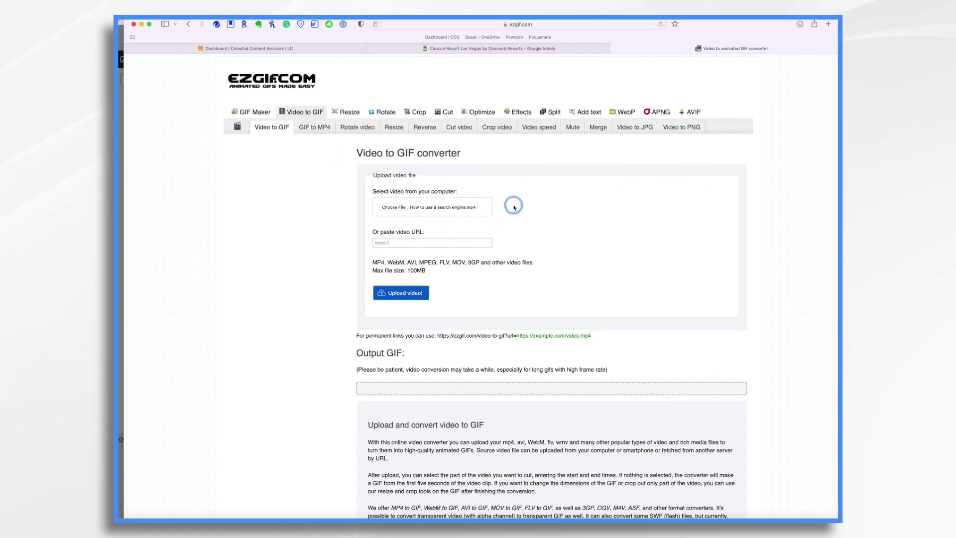
{"action": "left_click", "coordinate": [398, 297]}
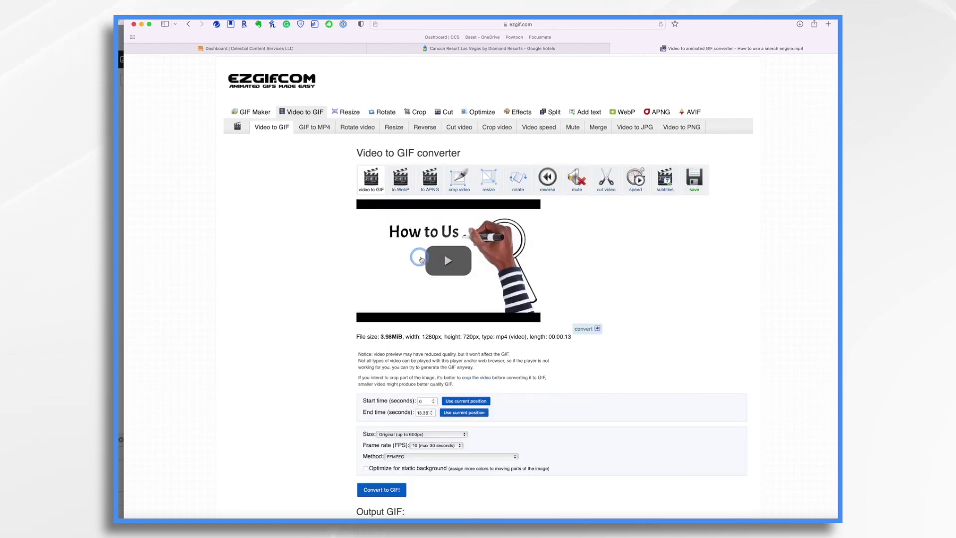
Convert the video to a GIF at Original size (up to 800px), 20 fps, using FFMPEG
{"action": "scroll", "coordinate": [449, 267], "scroll_direction": "down", "scroll_amount": 3}
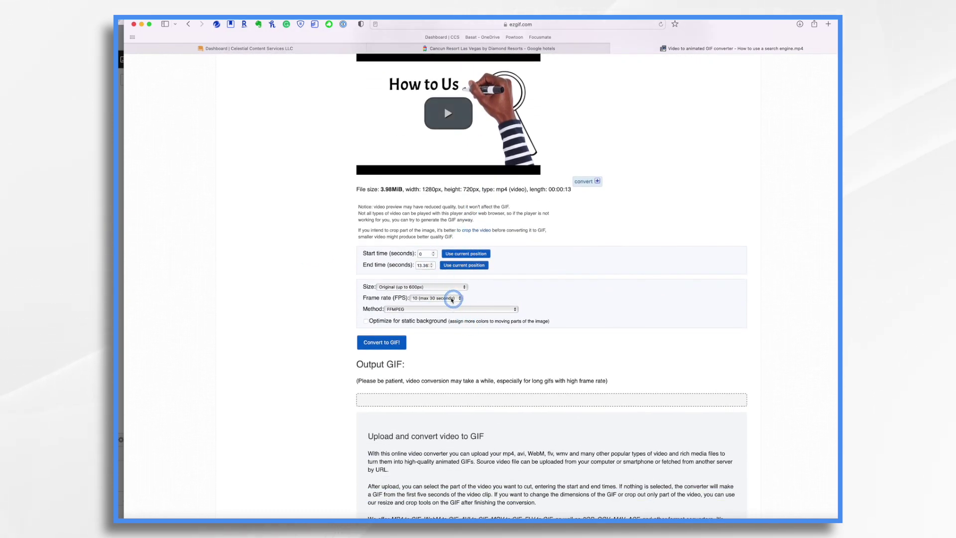
{"action": "left_click", "coordinate": [426, 288]}
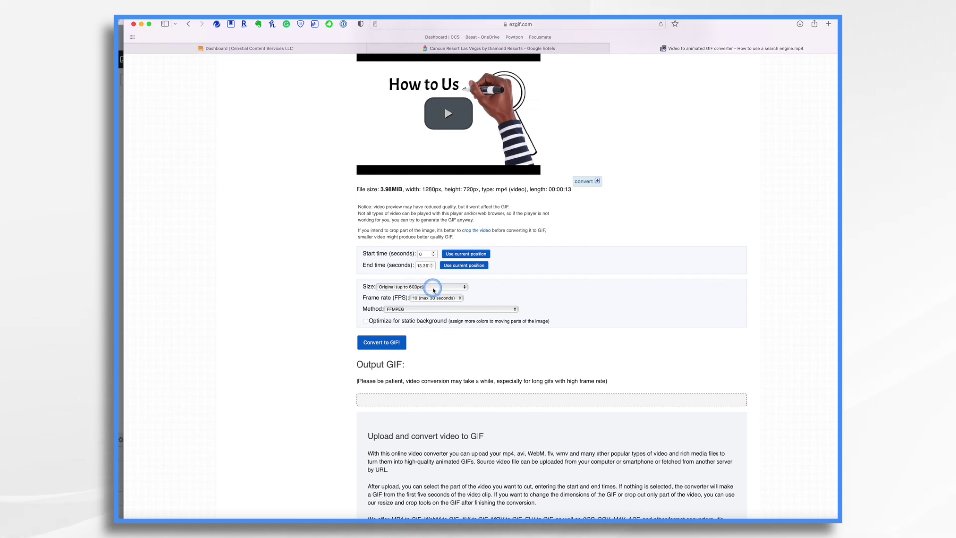
{"action": "left_click", "coordinate": [433, 289]}
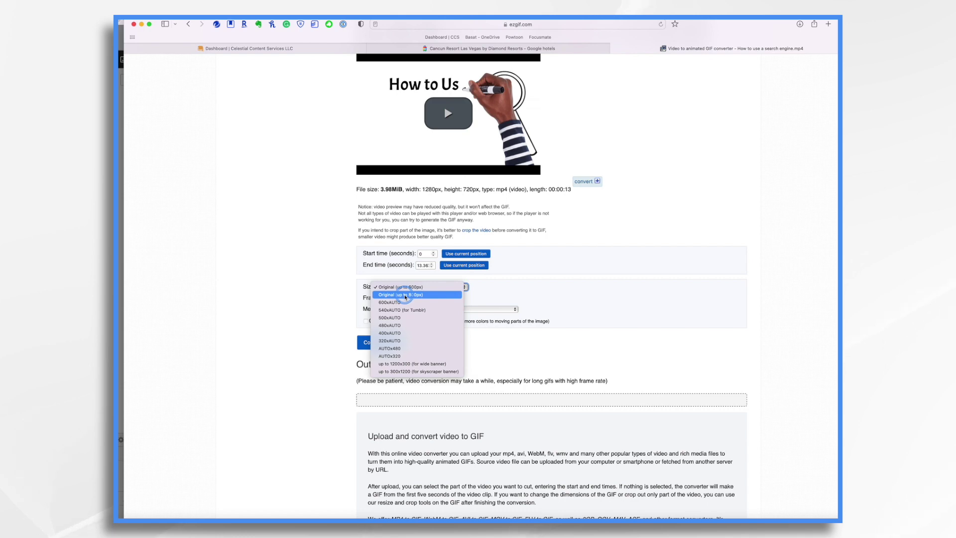
{"action": "left_click", "coordinate": [405, 296]}
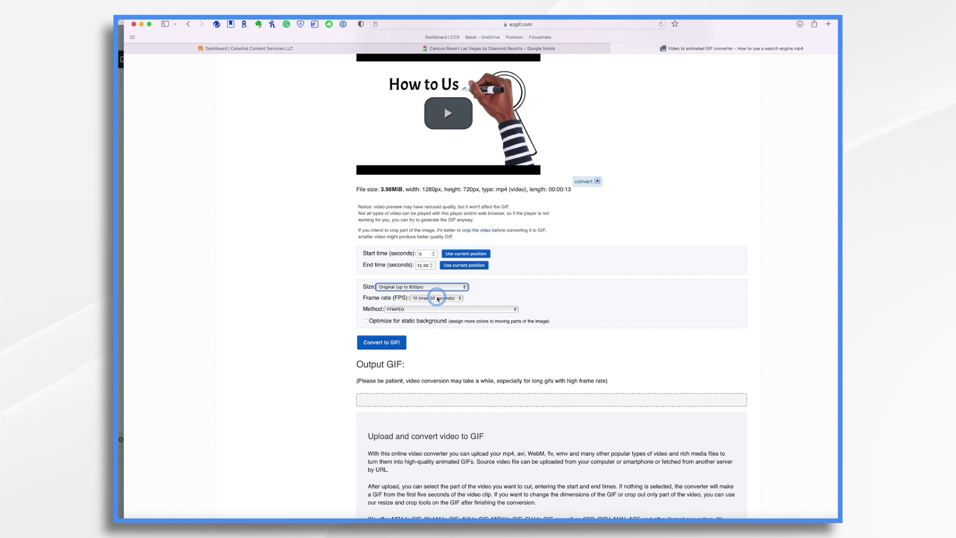
{"action": "left_click", "coordinate": [438, 299]}
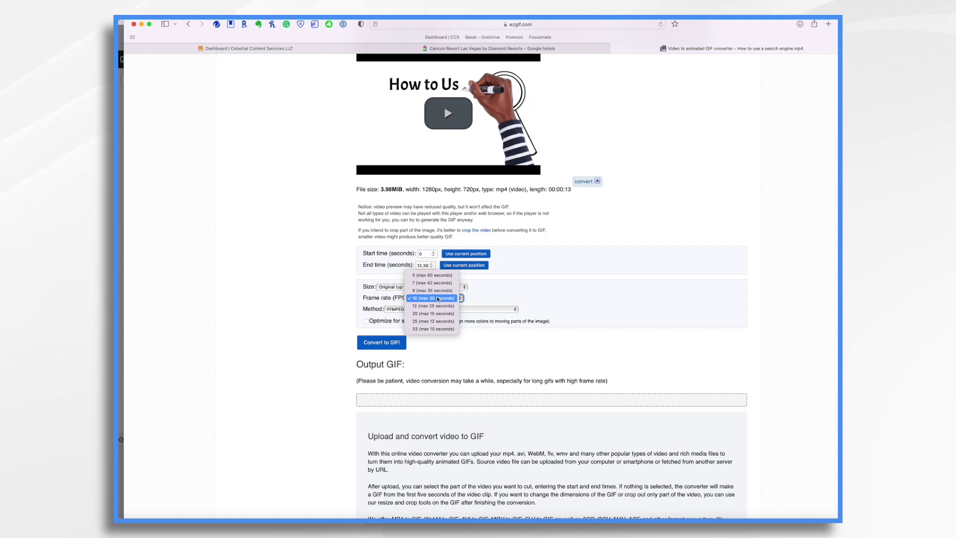
{"action": "left_click", "coordinate": [439, 313]}
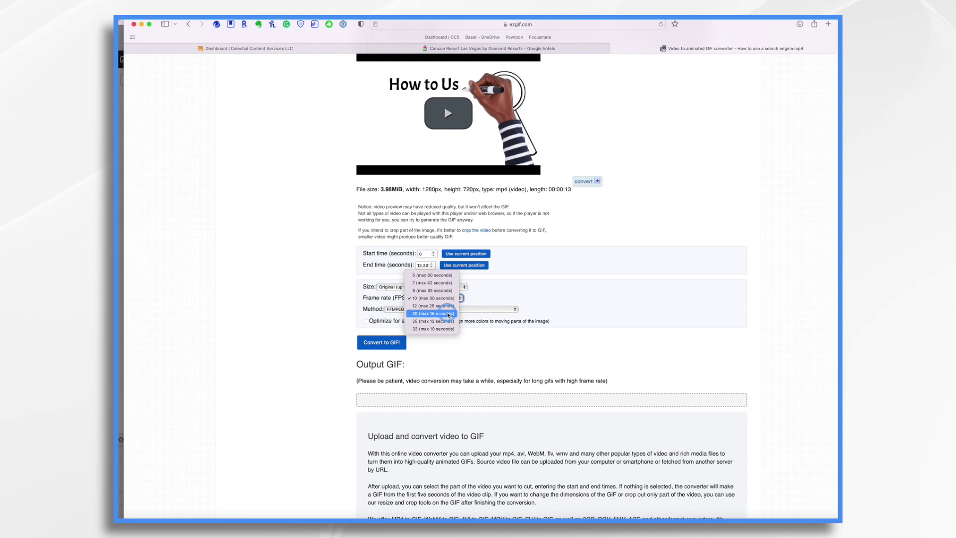
{"action": "left_click", "coordinate": [449, 315]}
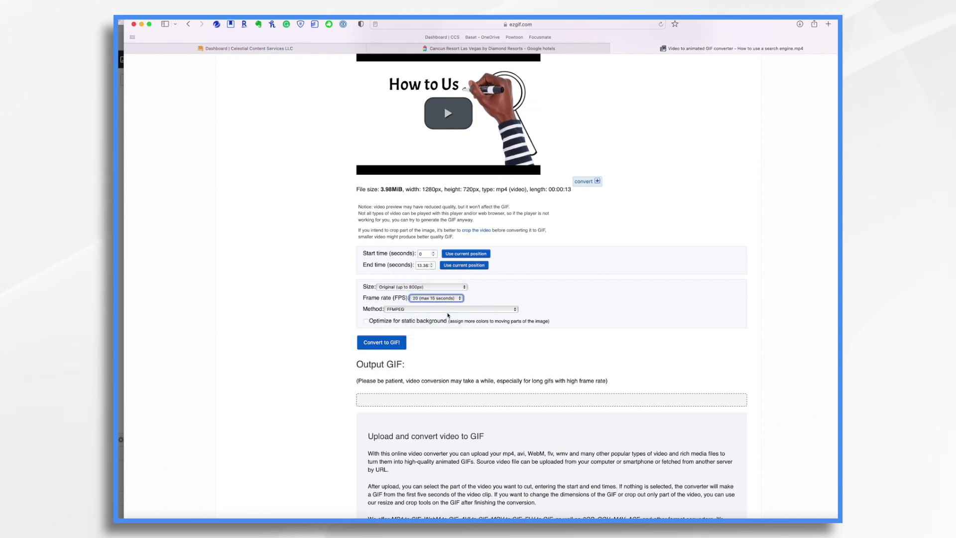
{"action": "left_click", "coordinate": [438, 310]}
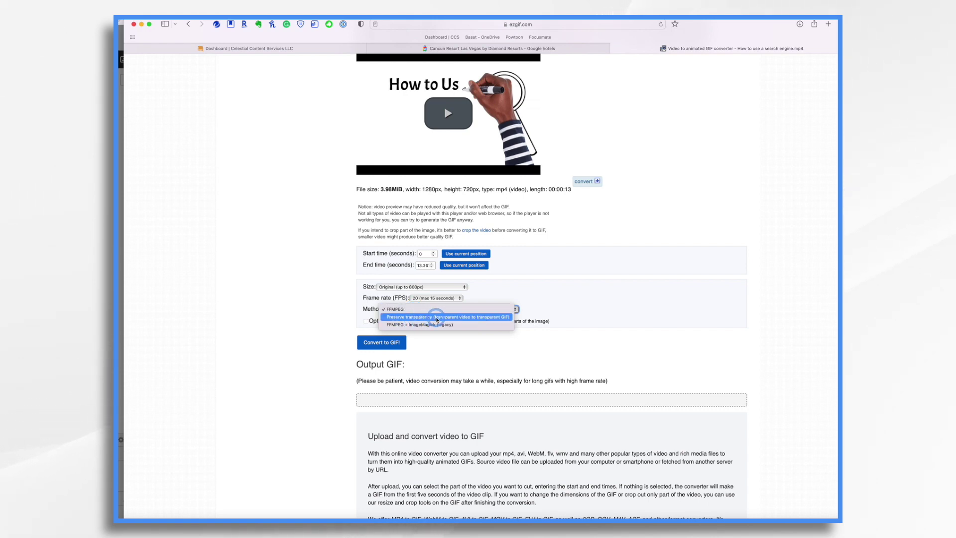
{"action": "left_click", "coordinate": [409, 313]}
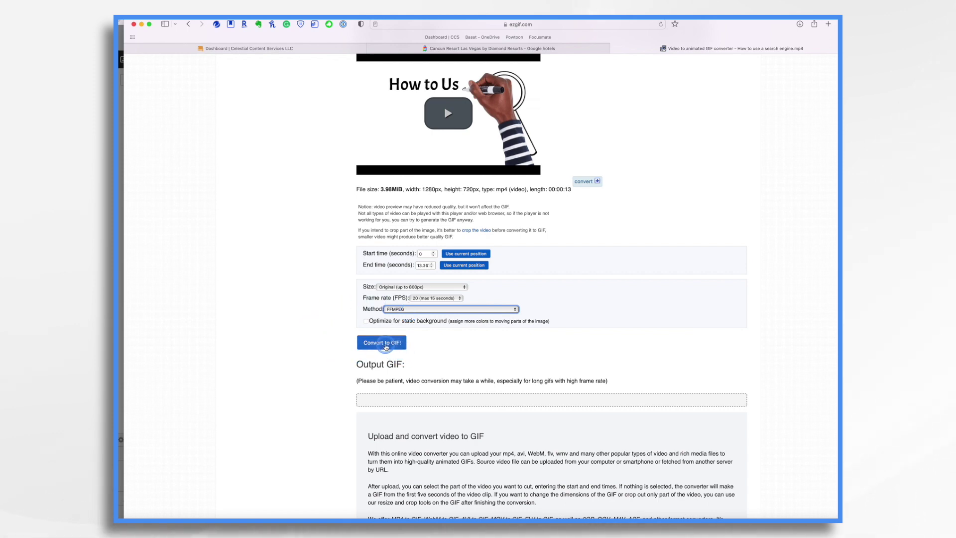
{"action": "left_click", "coordinate": [387, 343]}
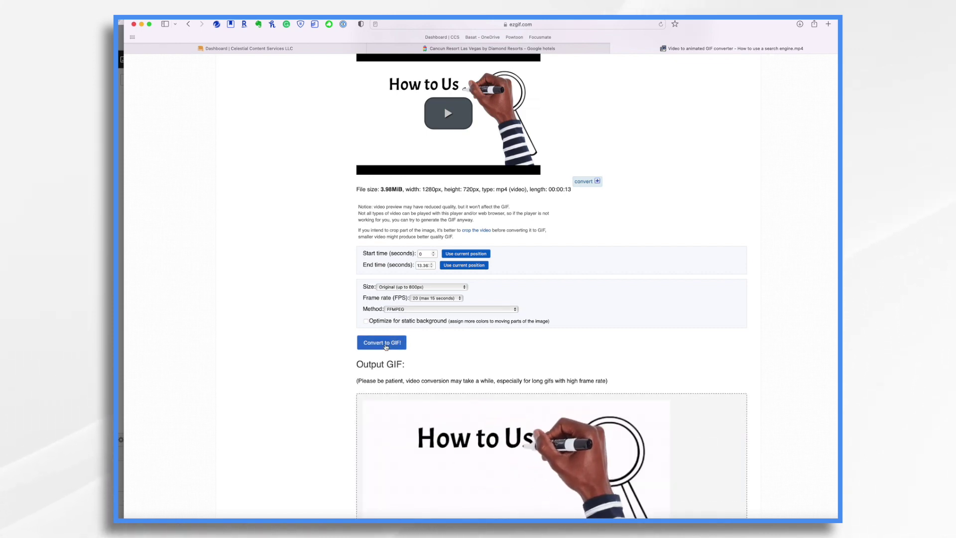
Download the finished 800×450, 267-frame output GIF
{"action": "scroll", "coordinate": [604, 454], "scroll_direction": "down", "scroll_amount": 2}
{"action": "scroll", "coordinate": [604, 456], "scroll_direction": "down", "scroll_amount": 4}
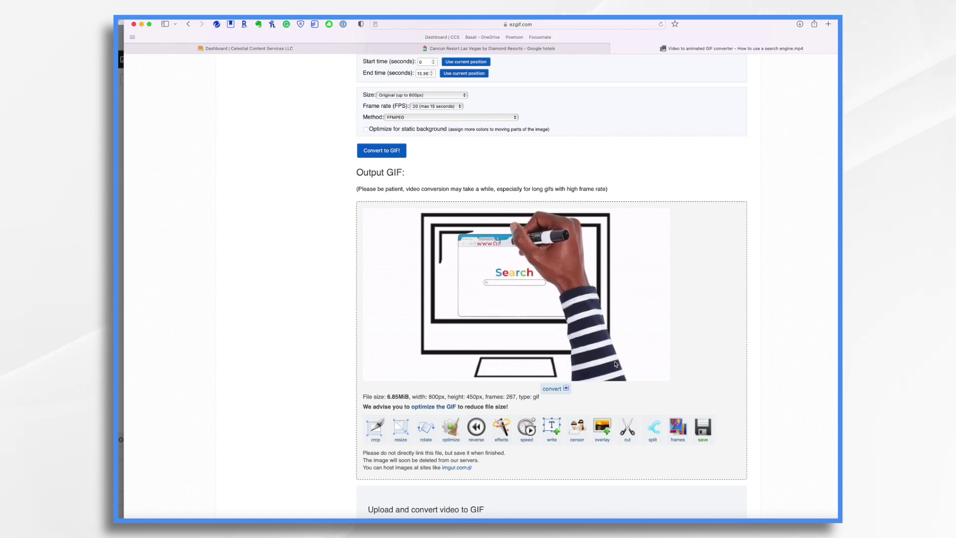
{"action": "left_click", "coordinate": [704, 429]}
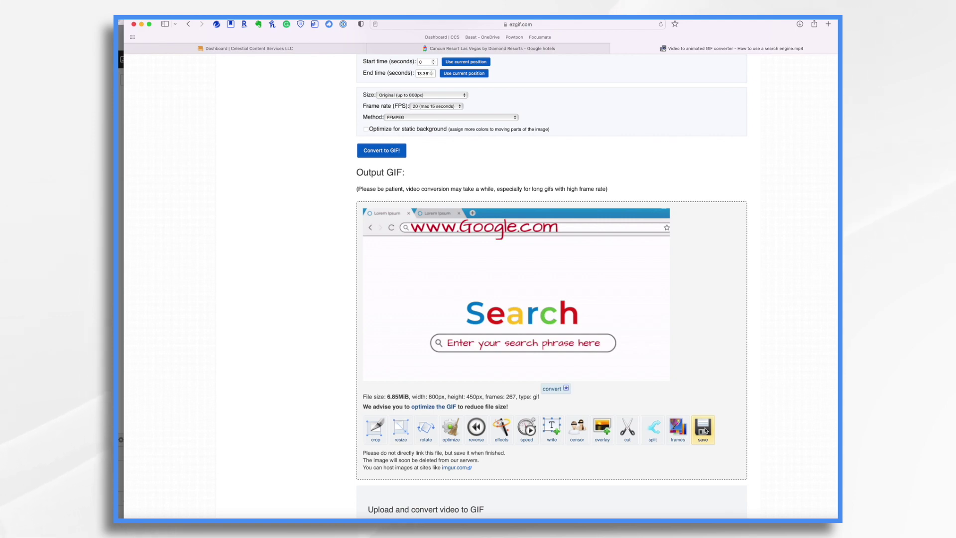
{"action": "scroll", "coordinate": [715, 454], "scroll_direction": "down", "scroll_amount": 1}
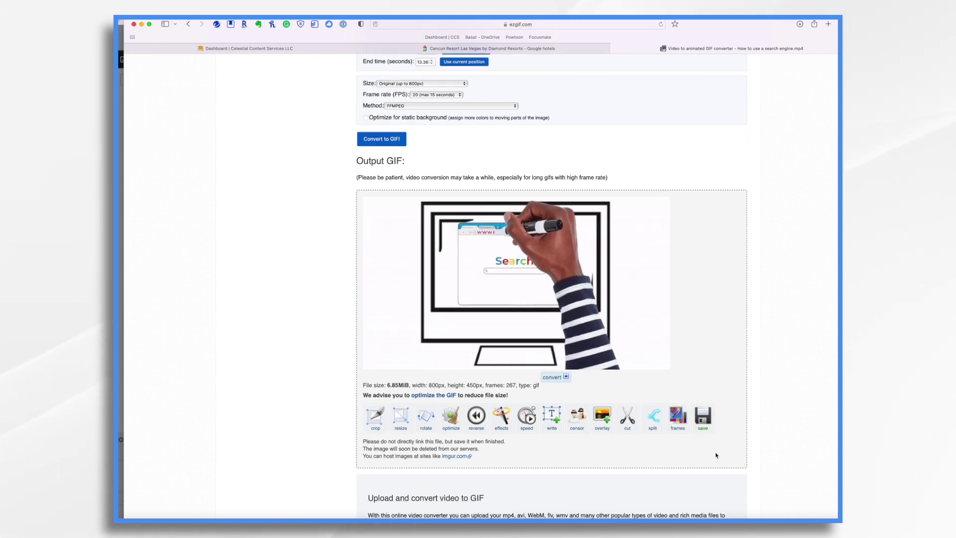